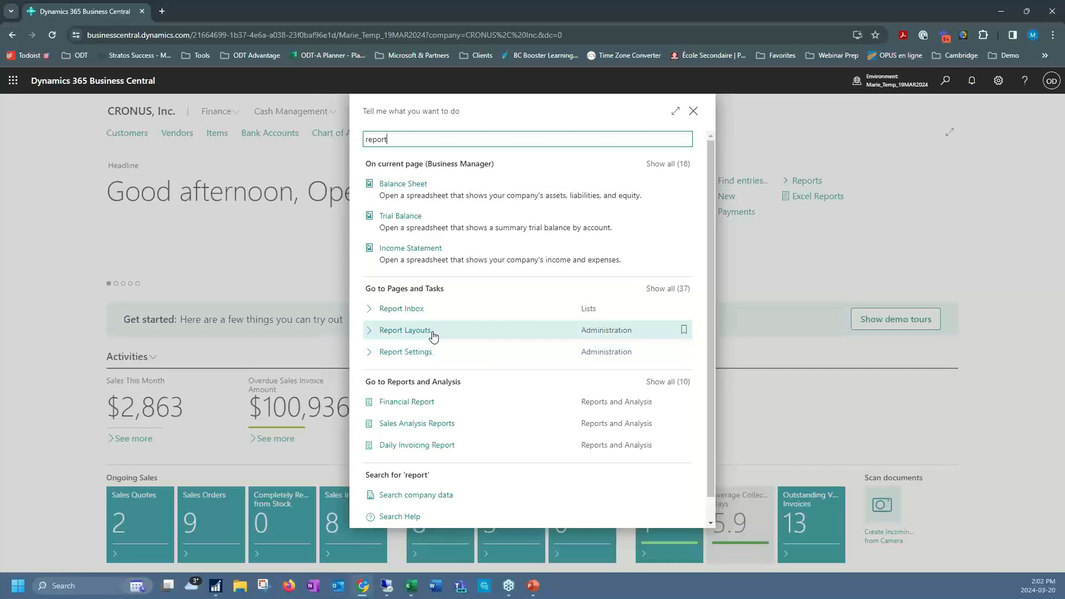
Open the Report Layouts list, filter it to the Excel Layouts view, review the layouts and close the list
left_click(433, 332)
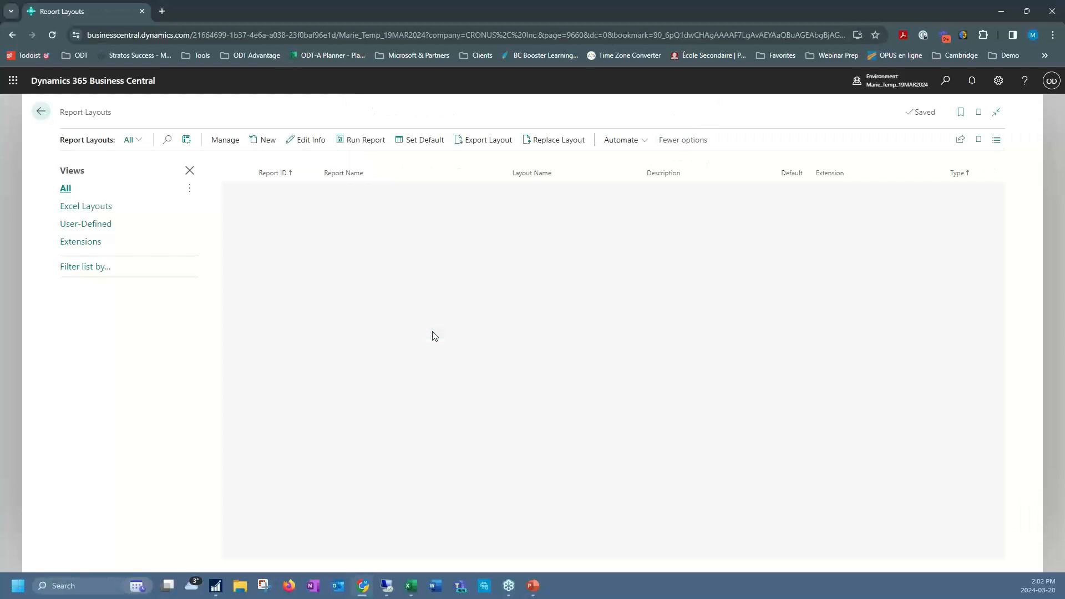
left_click(97, 205)
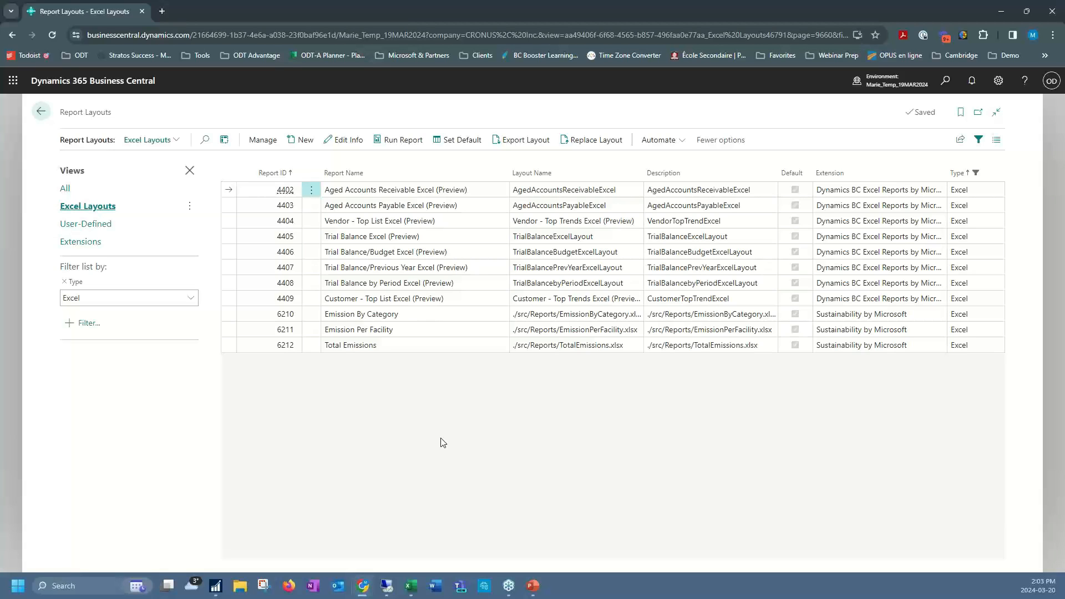
left_click(42, 113)
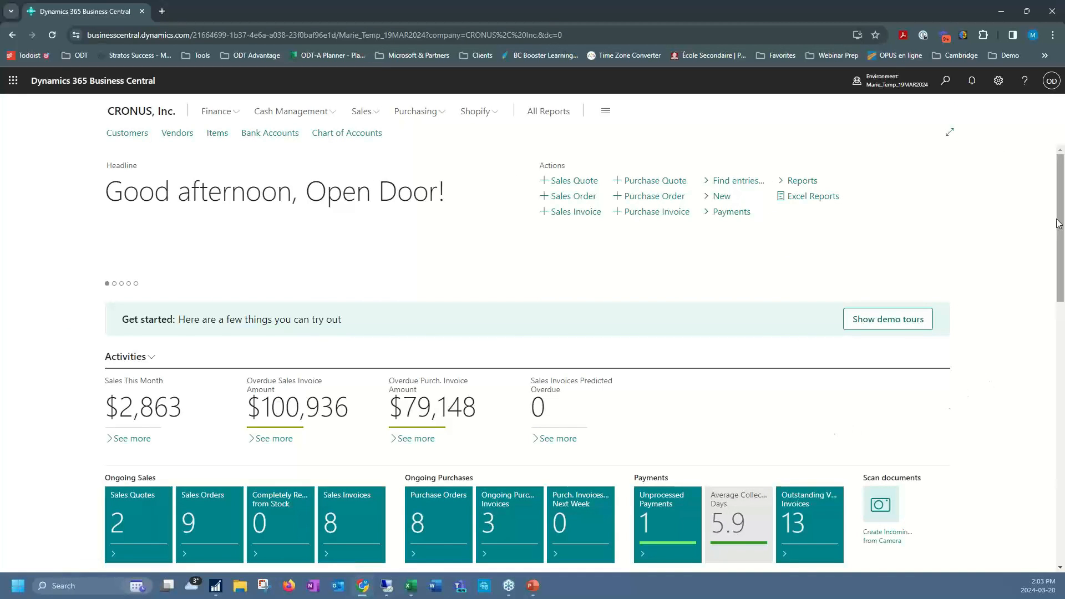
Search for the sales journal and open the Sales Journals page
left_click(946, 90)
type("sales jour")
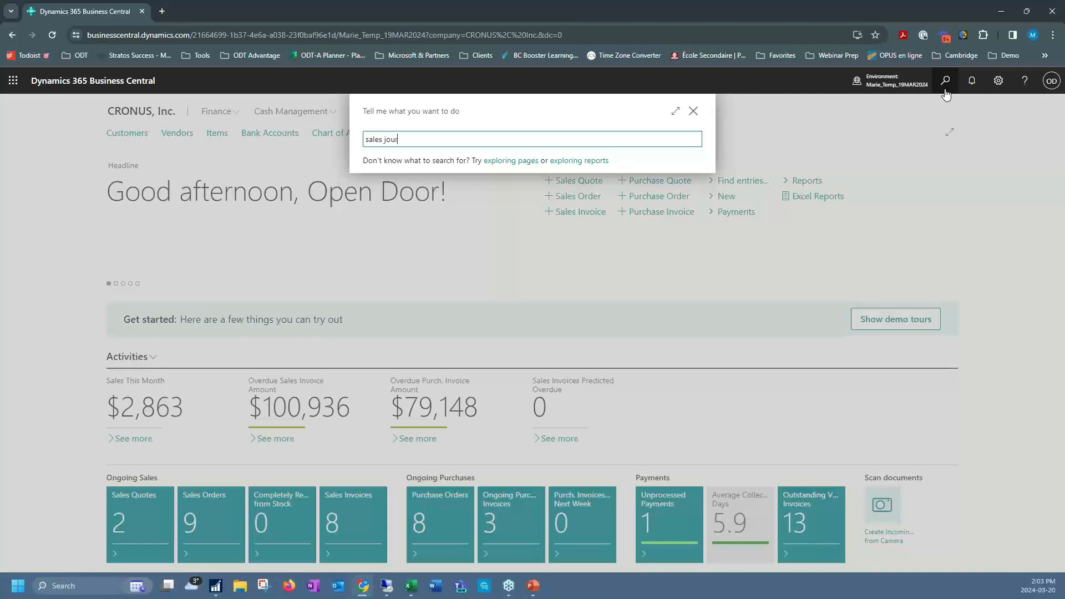
left_click(405, 191)
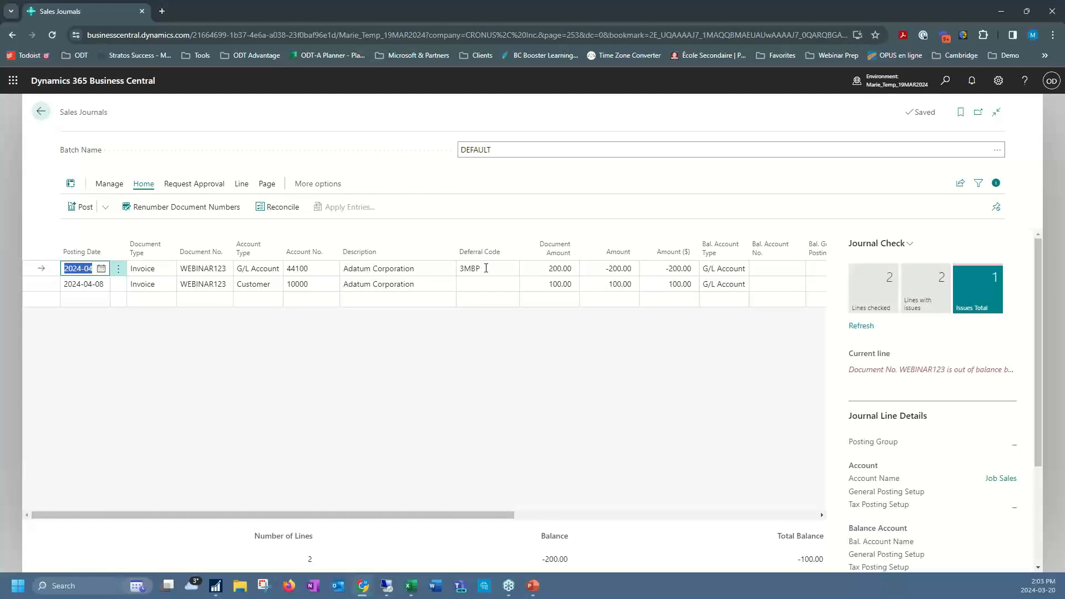
View the deferral template card for code 3MBP from the first journal line, then return to the journal
left_click(486, 268)
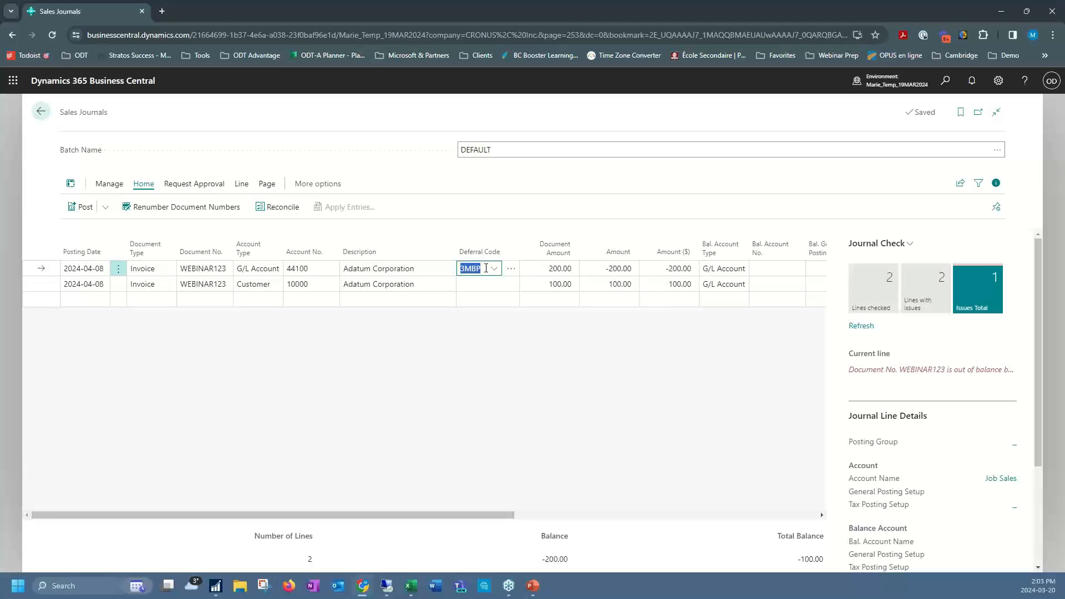
left_click(494, 268)
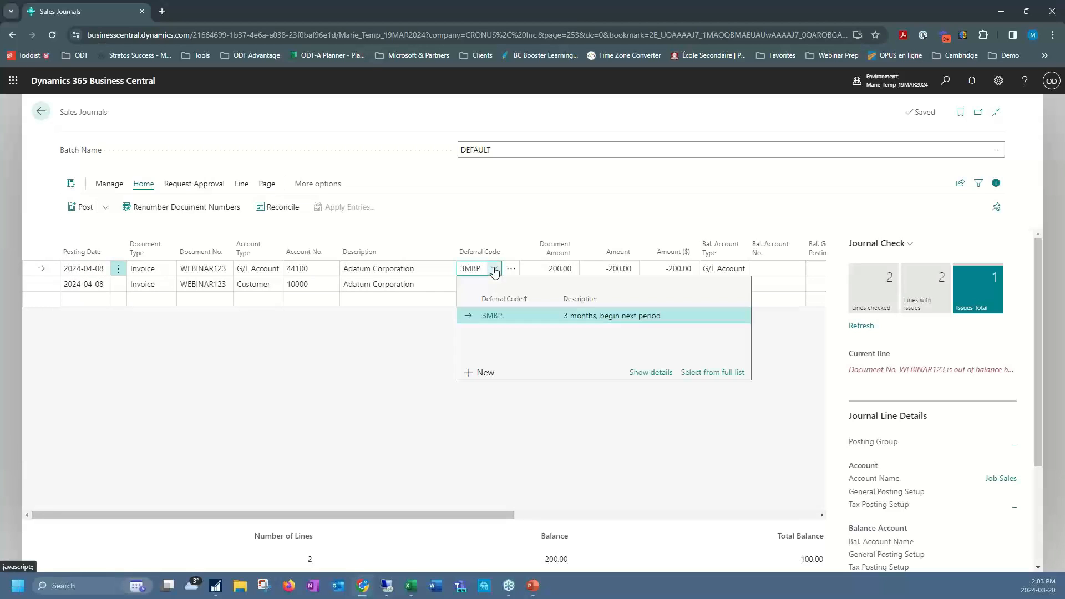
left_click(652, 374)
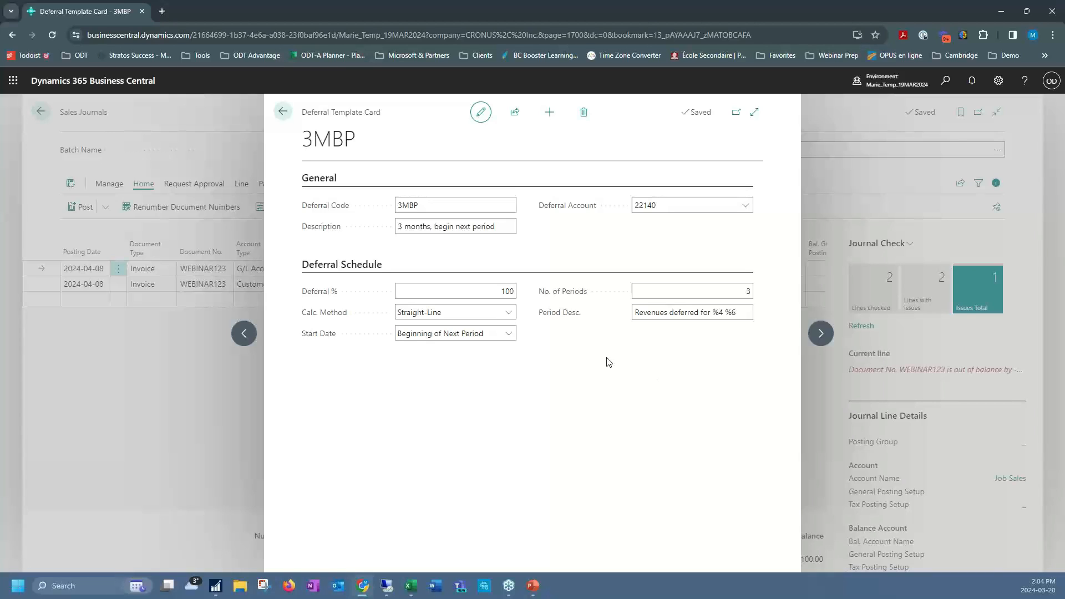
left_click(281, 117)
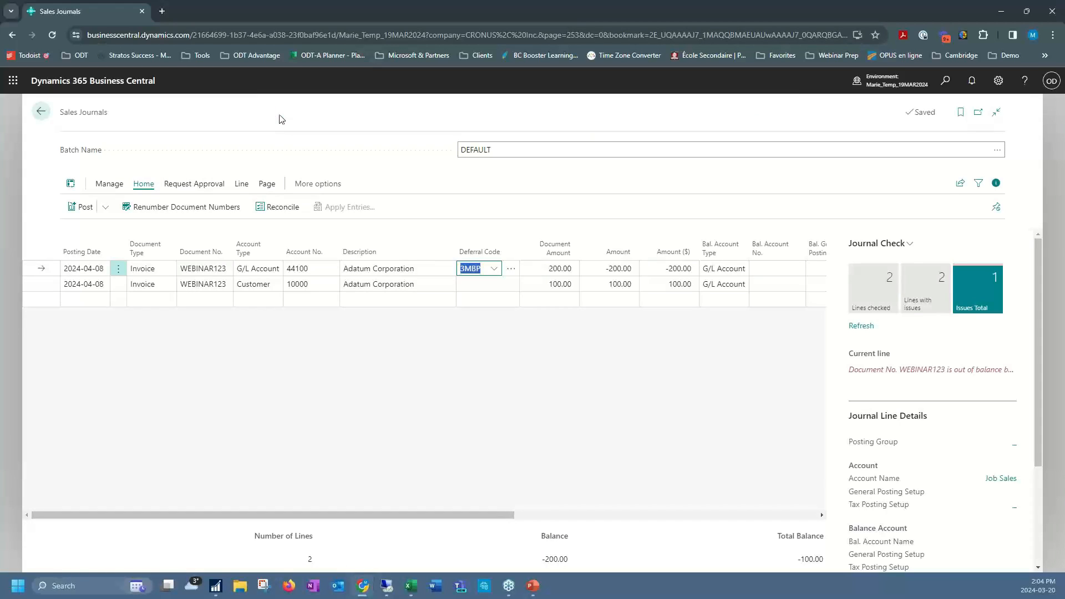
left_click(430, 365)
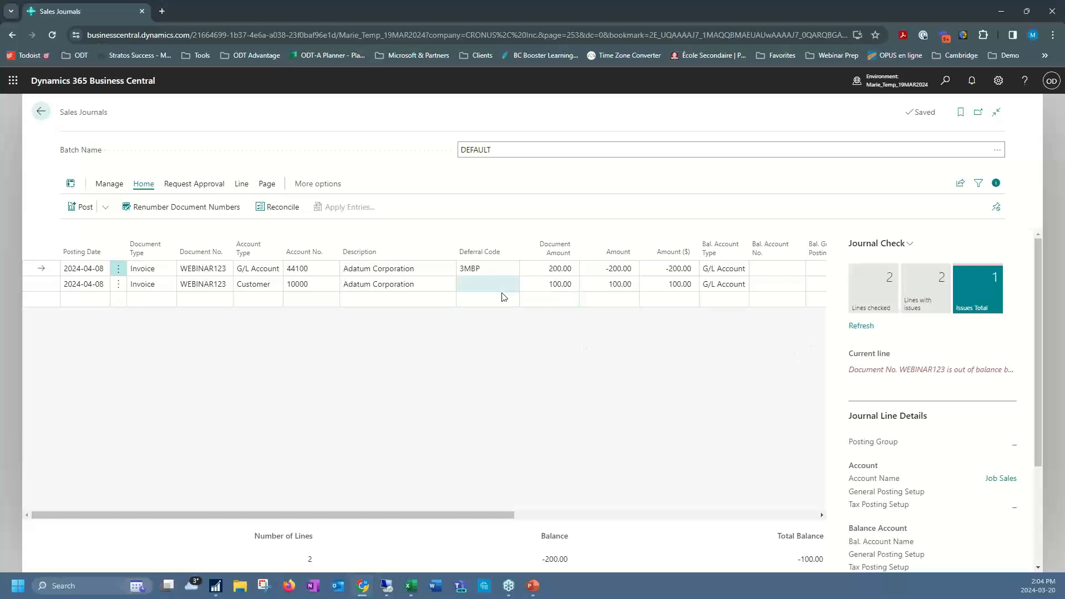
Try to post the DEFAULT batch of the sales journal and open the full text of the listed error
left_click(75, 213)
left_click(579, 359)
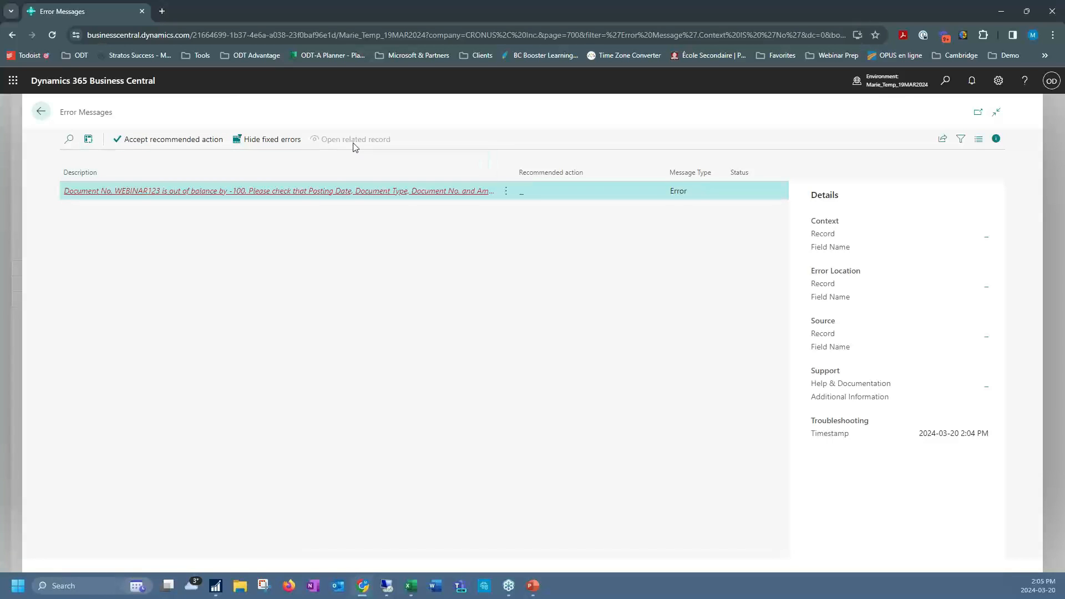
left_click(350, 192)
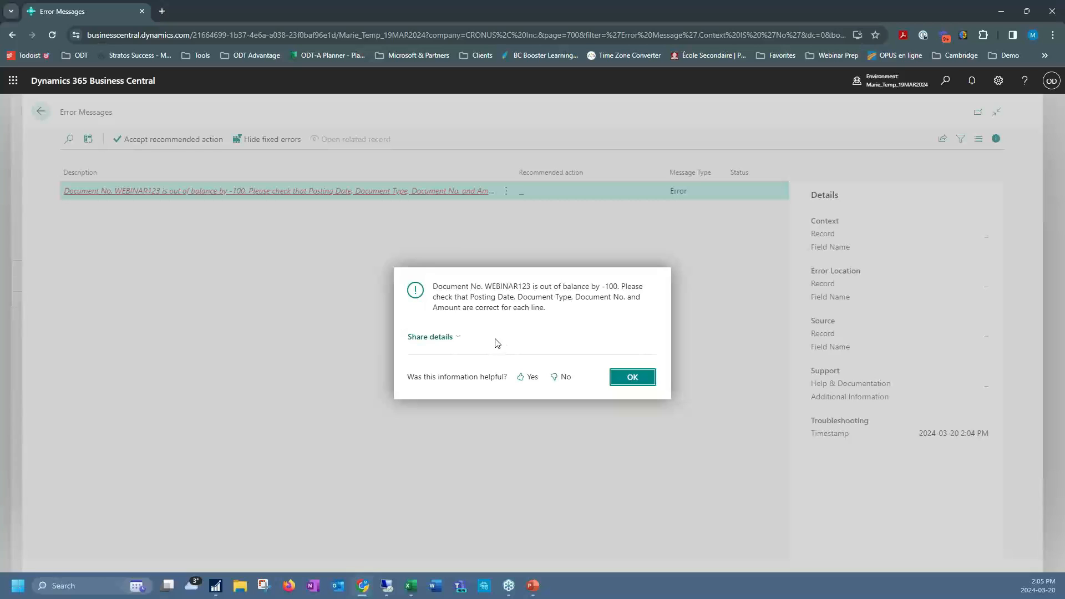
Share the error details via email and replace the clipboard placeholder line in the message body with the copied details
left_click(459, 338)
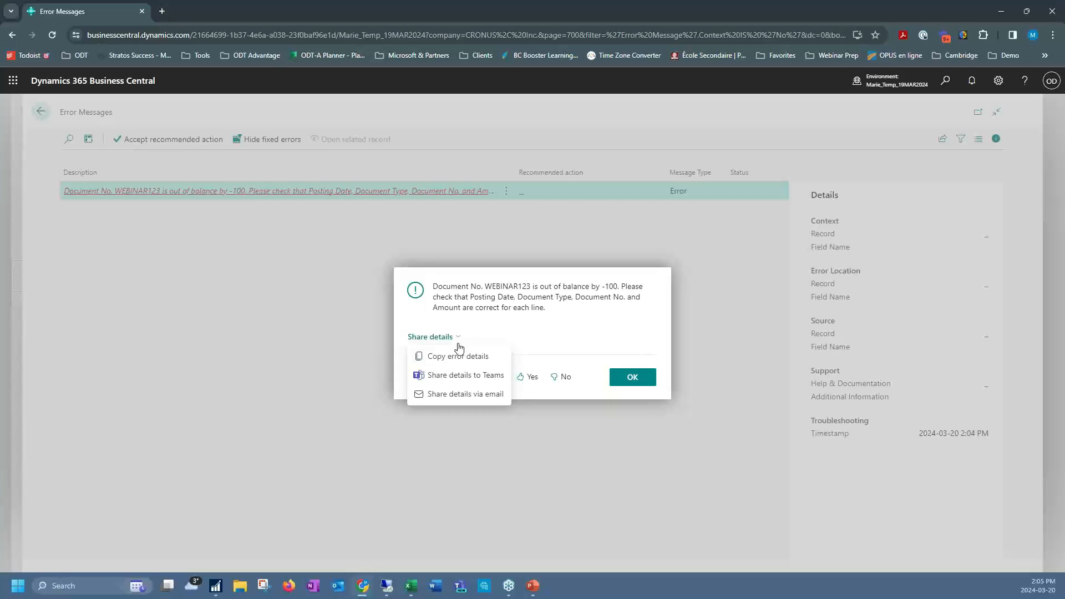
left_click(449, 394)
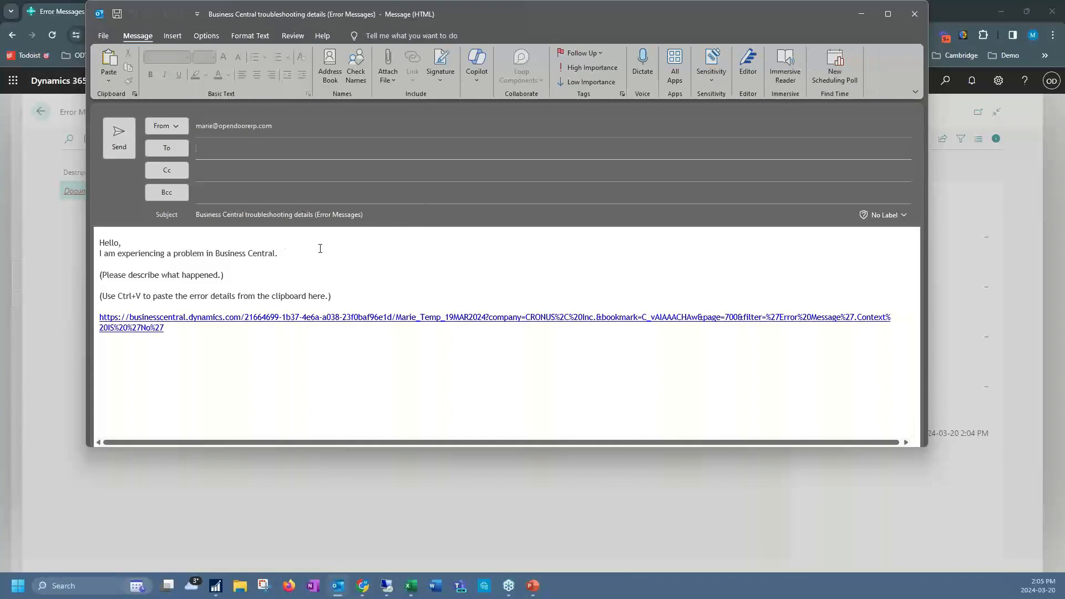
left_click(259, 277)
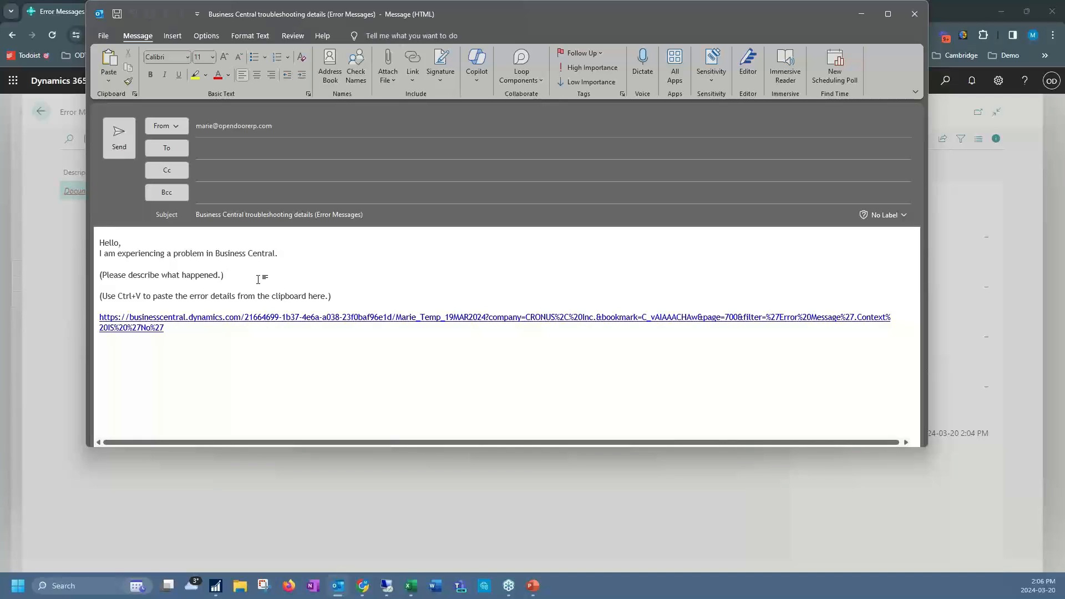
left_click_drag(355, 299, 96, 301)
left_click(95, 300)
key("ctrl+v")
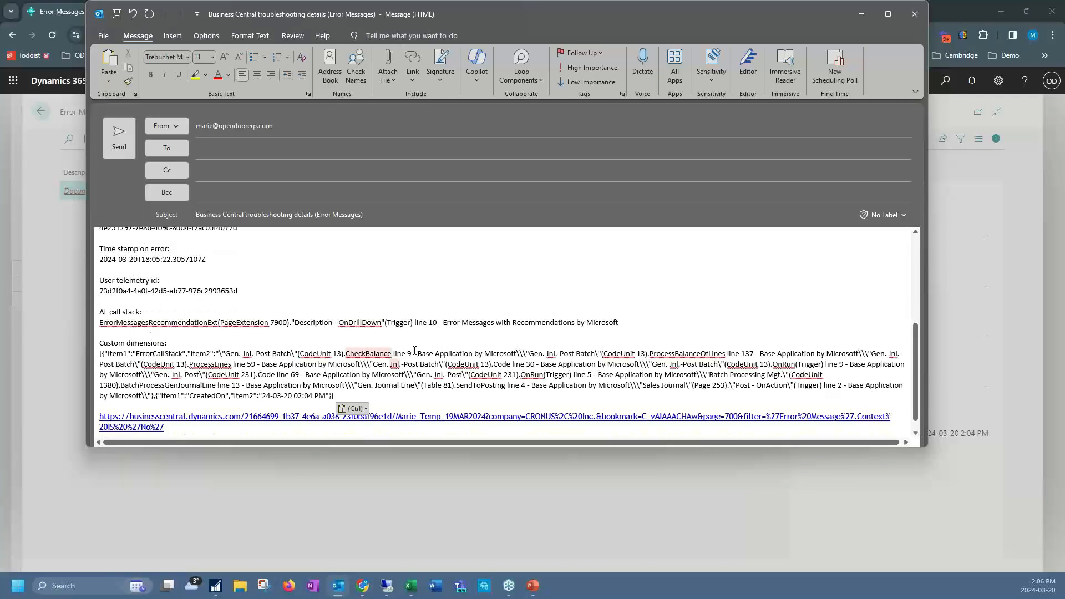
Review the pasted troubleshooting details in the email, then discard the message without saving it
scroll(414, 350, "up", 5)
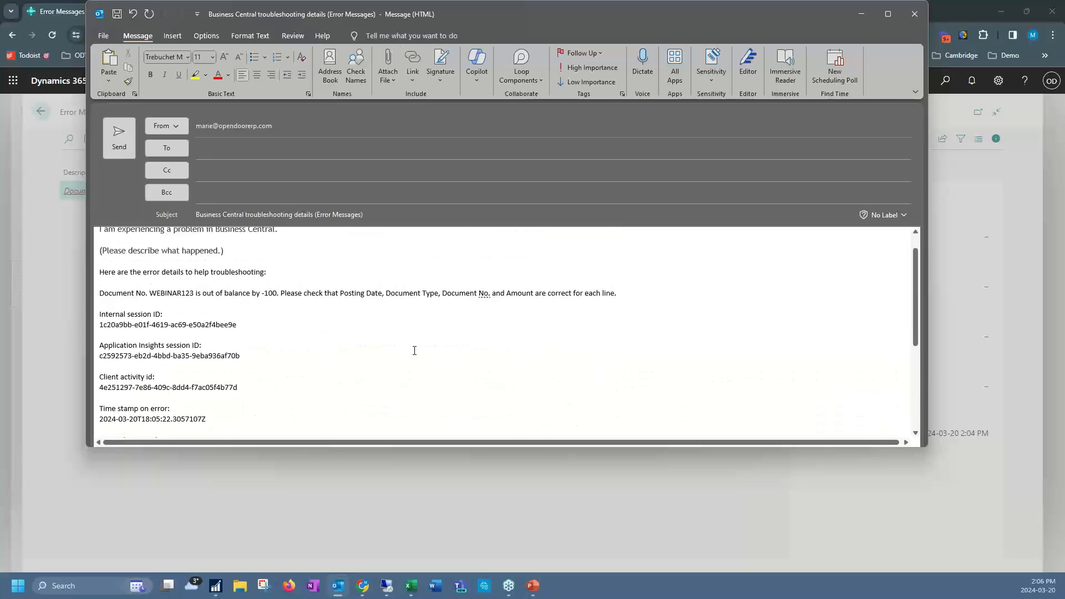
scroll(414, 351, "down", 5)
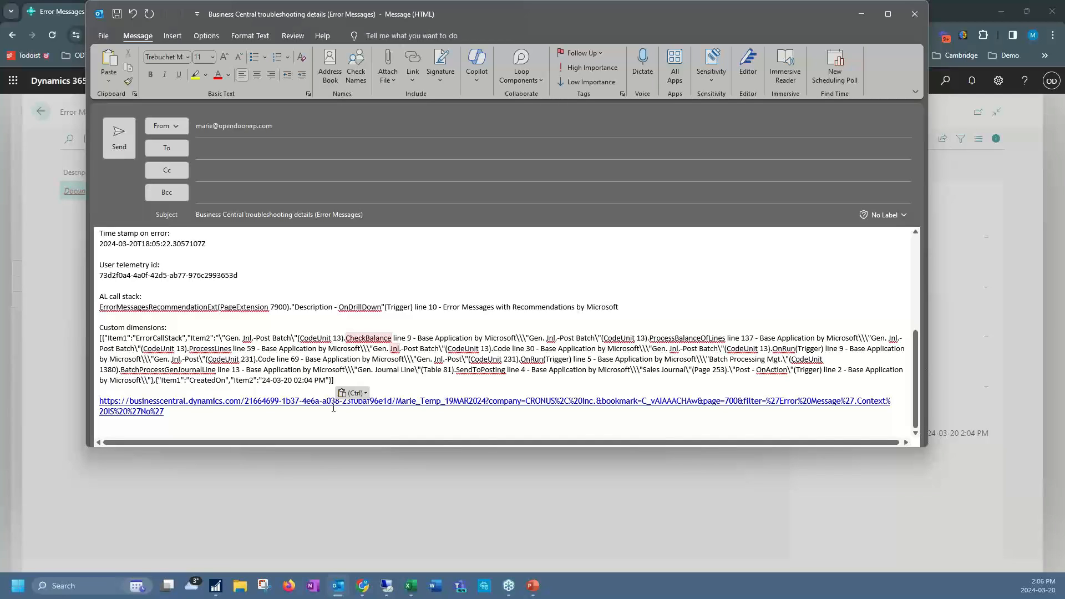
scroll(333, 408, "up", 6)
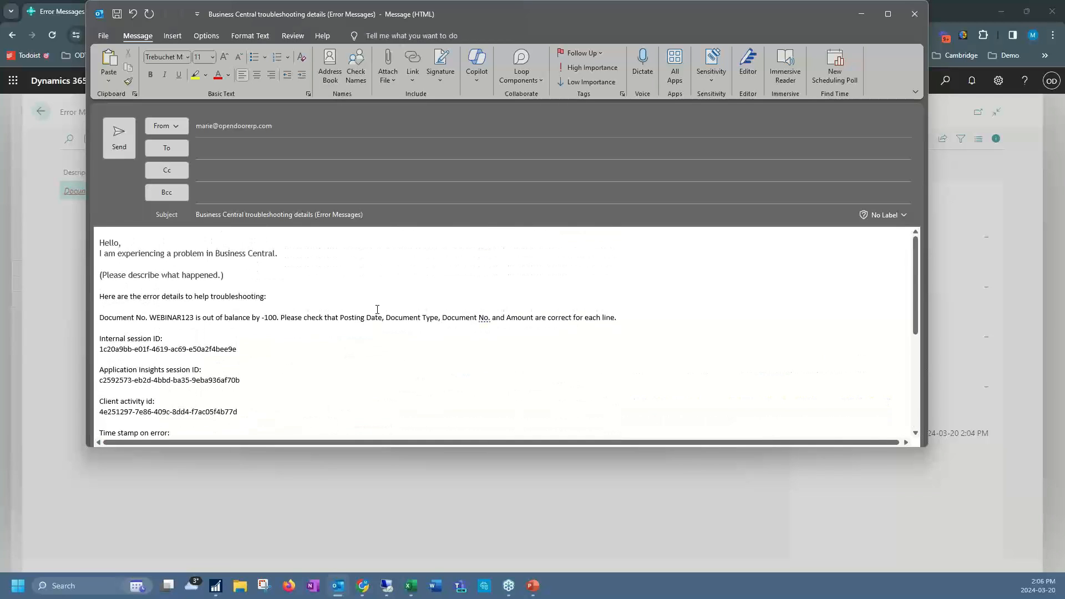
left_click(914, 22)
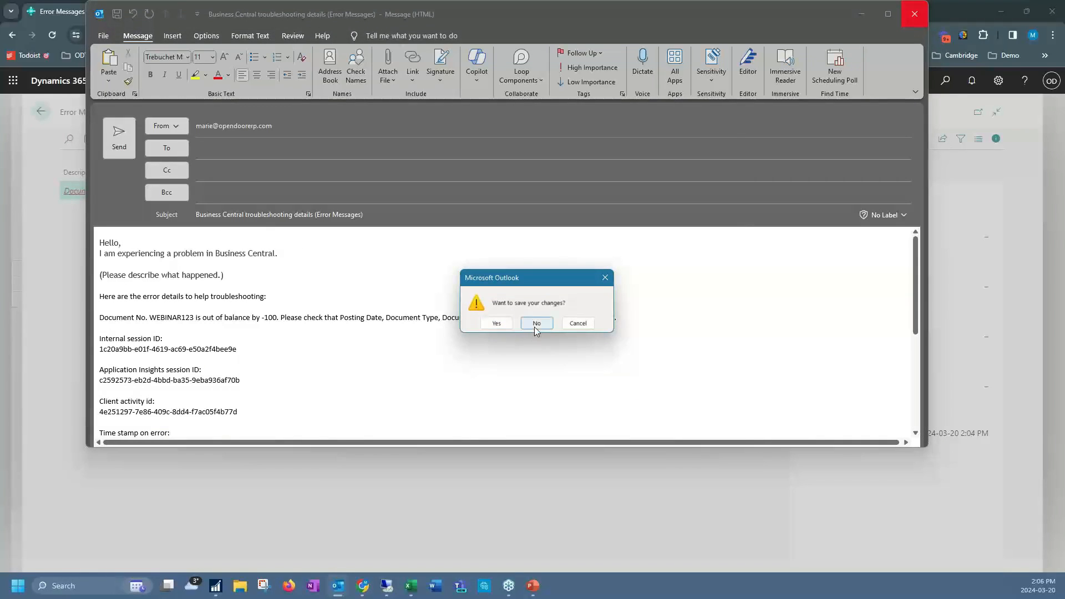
left_click(535, 327)
Leave the error messages and sales journal, and open the Projects list by searching for "jobs"
left_click(41, 113)
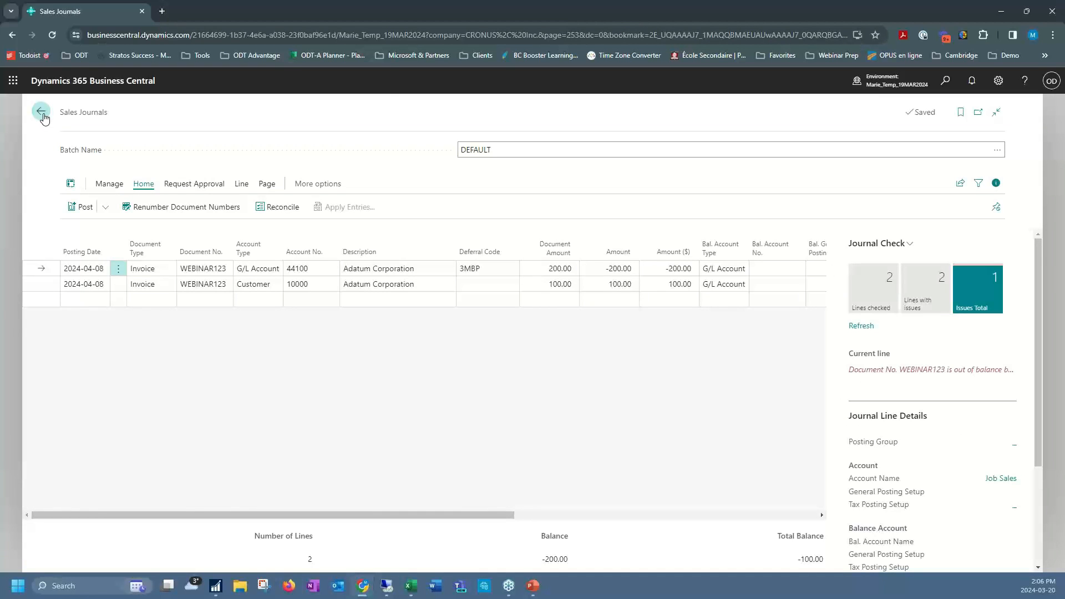
left_click(42, 113)
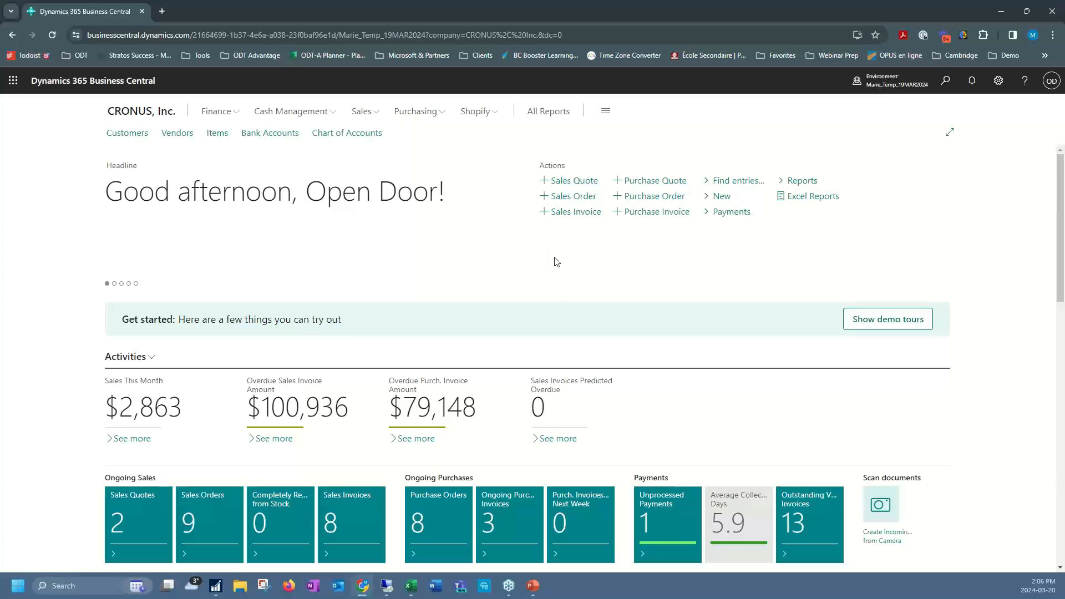
left_click(946, 84)
type("jobs")
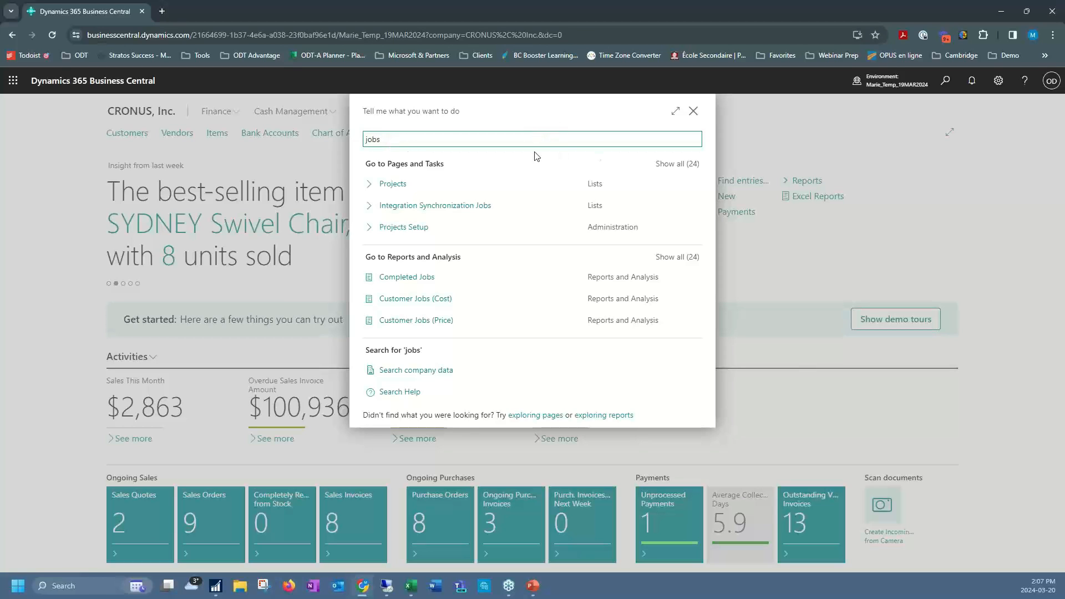
left_click(671, 167)
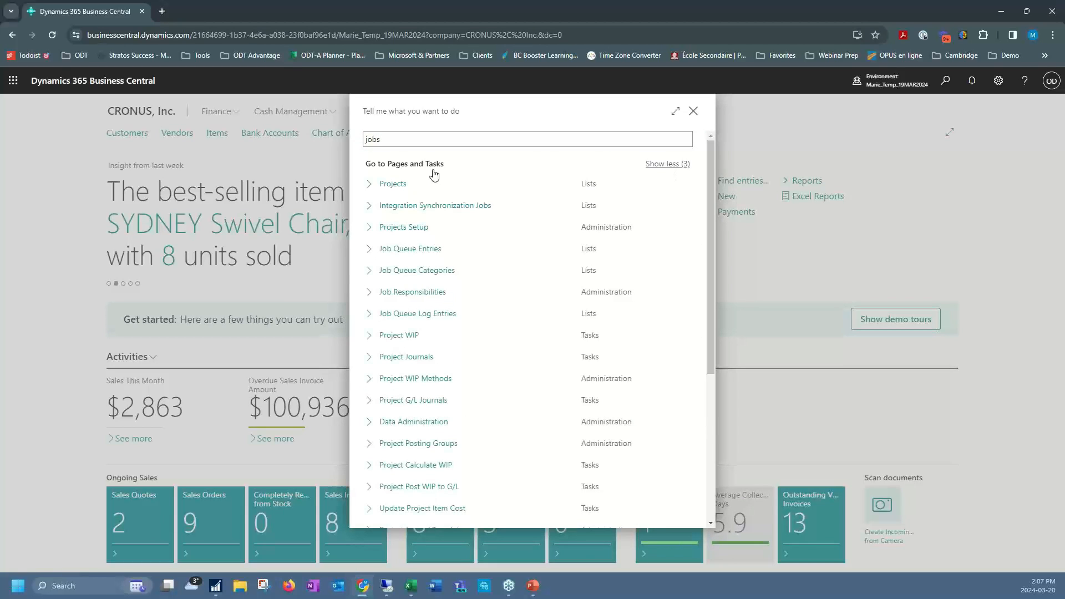
left_click(404, 189)
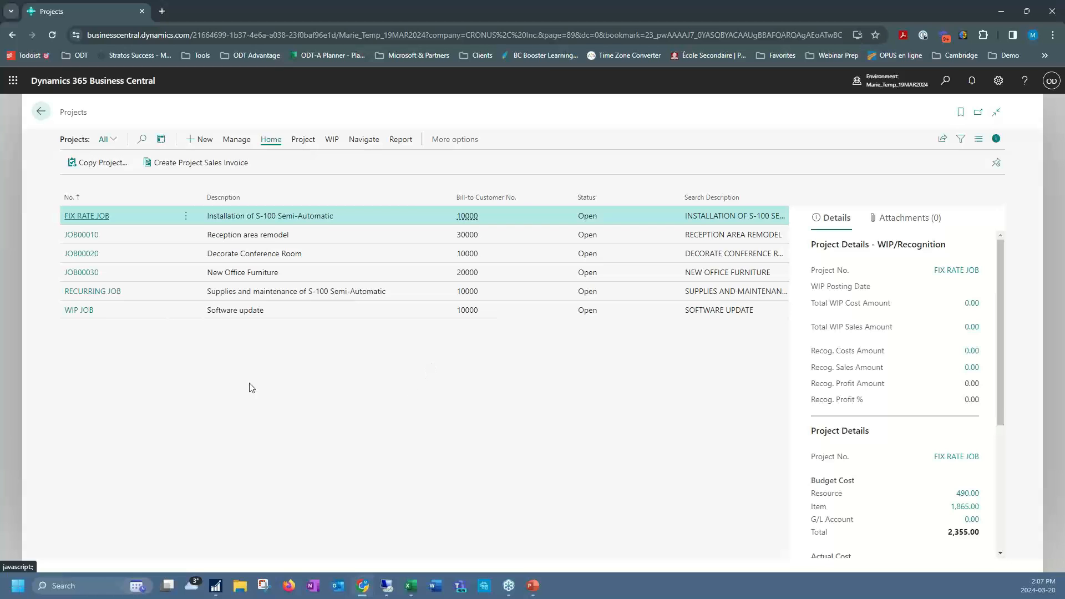
Open the FIX RATE JOB project card and show its Archive Project function
left_click(105, 218)
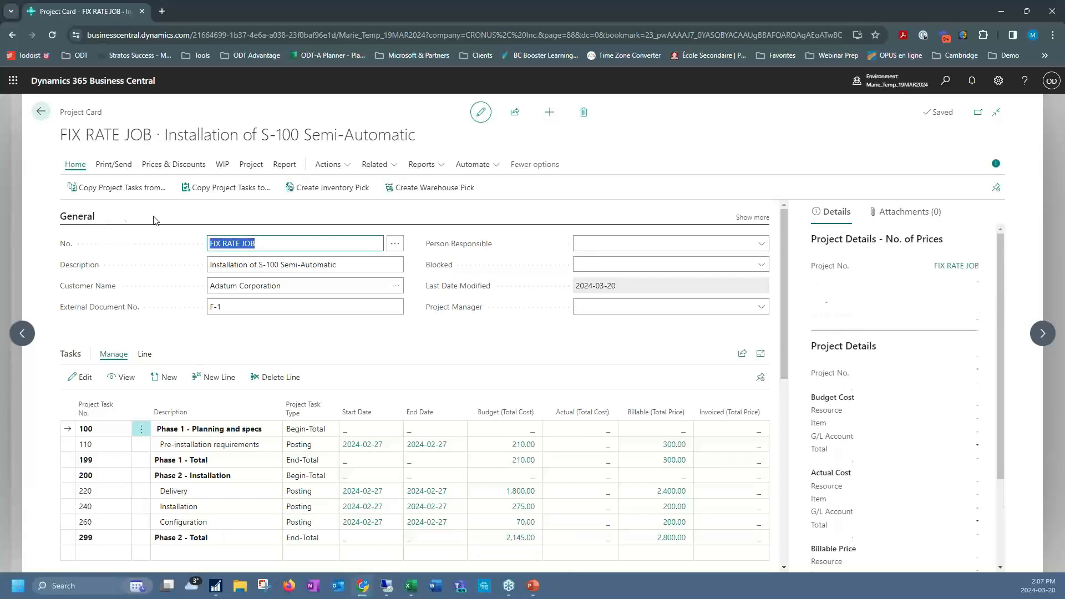
left_click(328, 167)
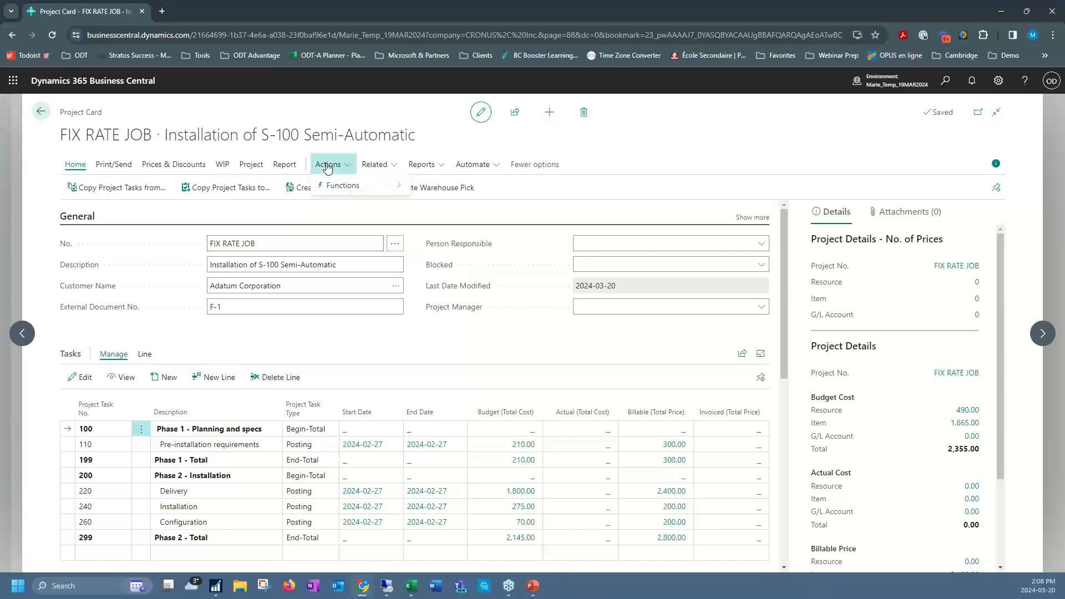
mouse_move(356, 185)
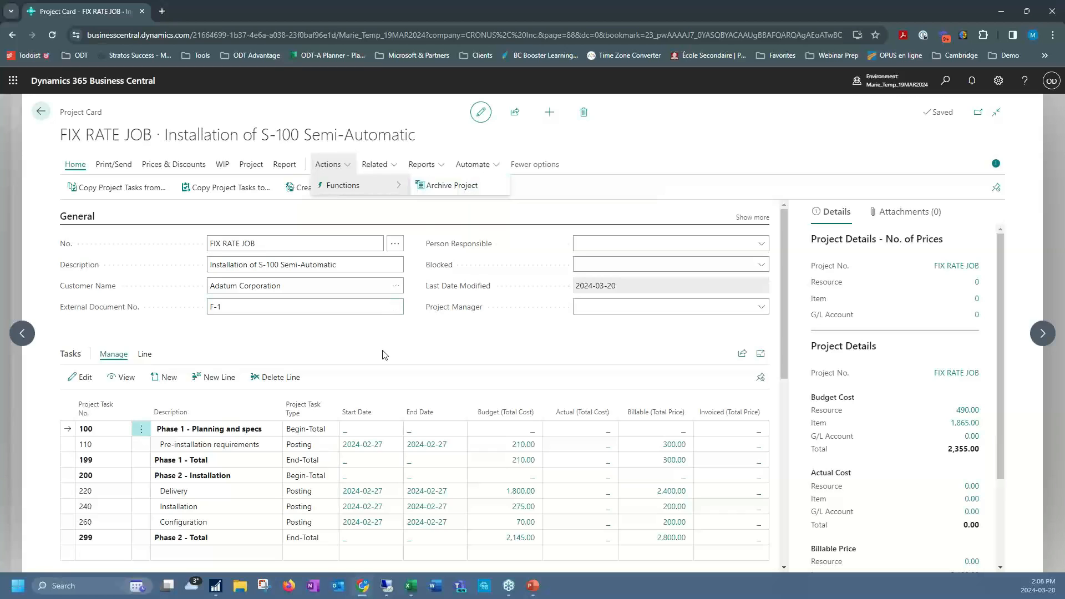
Review the project's posting, invoicing and shipping settings, and show its related Assembly Orders action without opening it
scroll(384, 355, "down", 6)
scroll(385, 355, "down", 1)
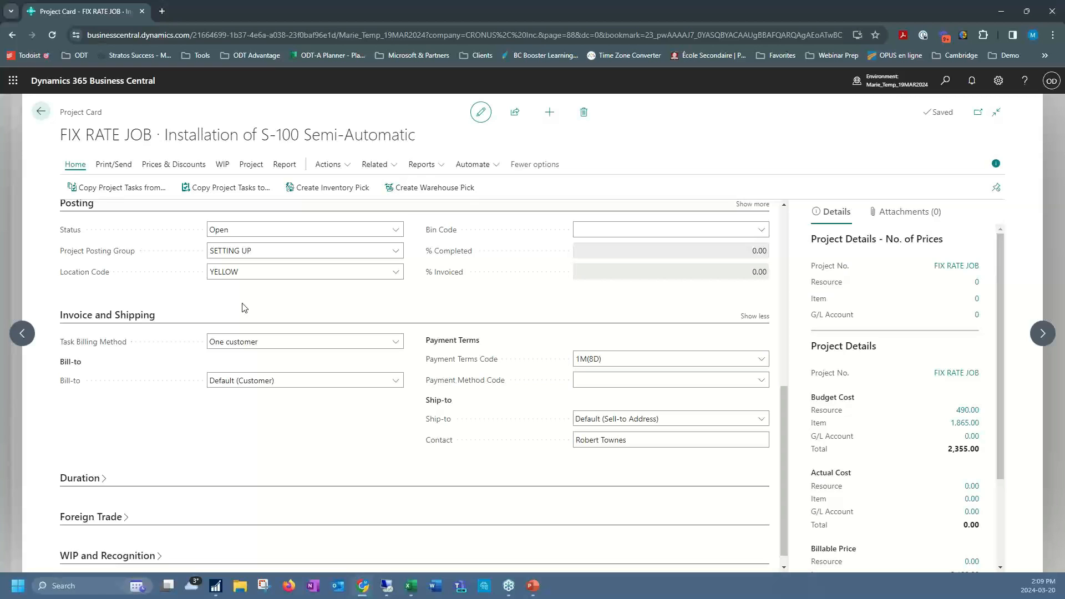
scroll(244, 308, "up", 3)
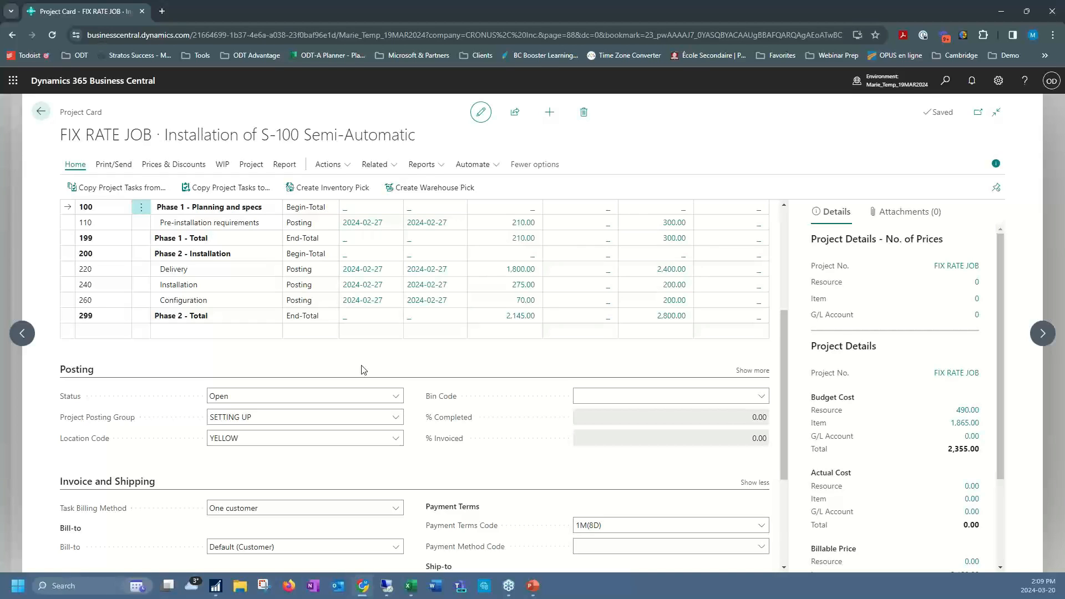
left_click(375, 165)
mouse_move(400, 186)
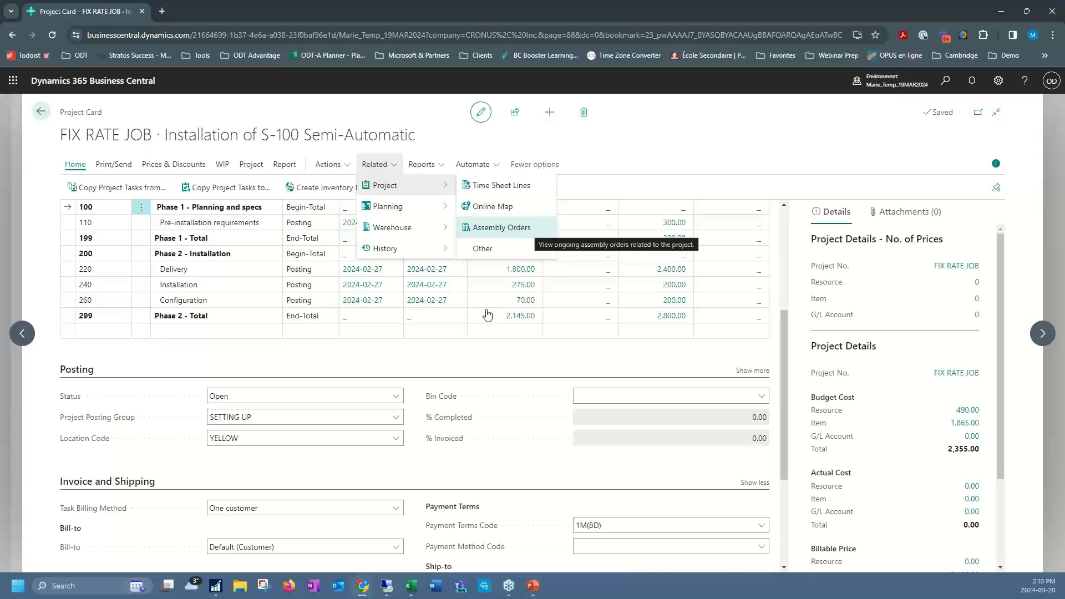
left_click(459, 364)
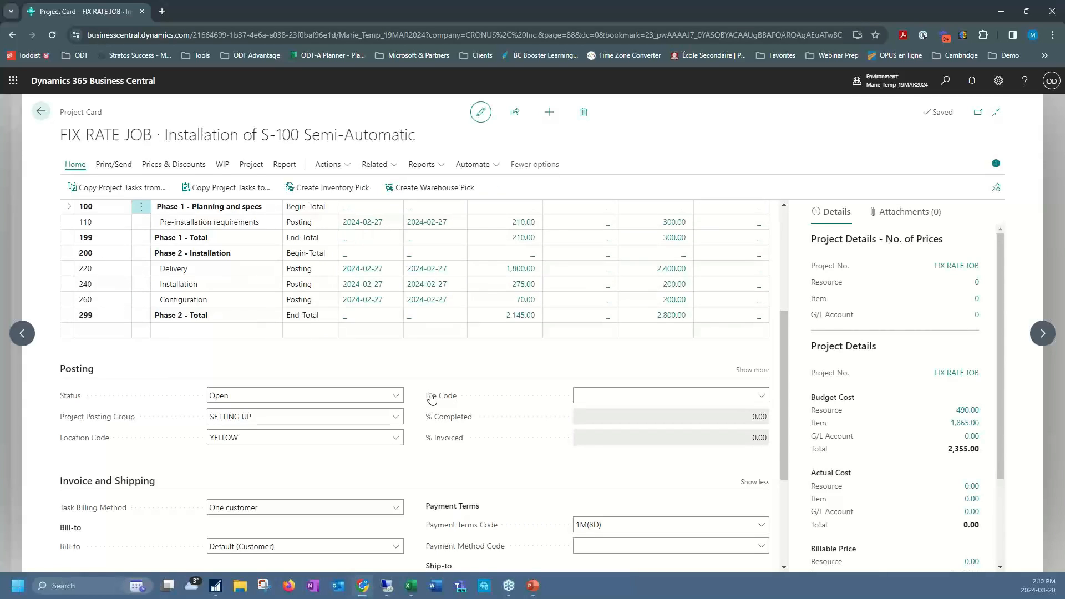
Show the Task Billing Method options in the project's invoice and shipping settings, without changing the selection
scroll(421, 402, "down", 3)
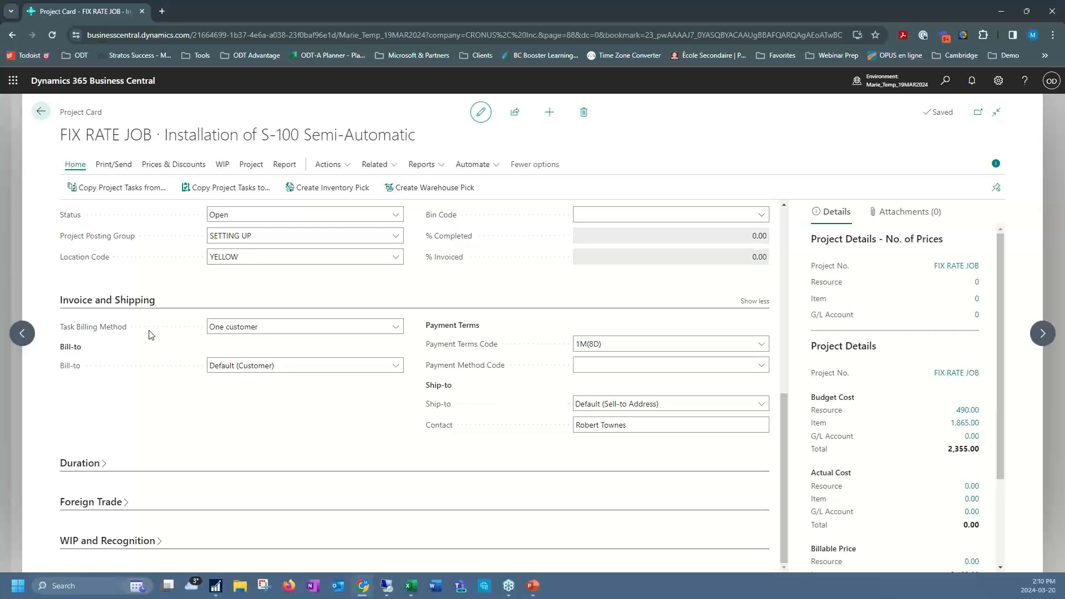
left_click(281, 327)
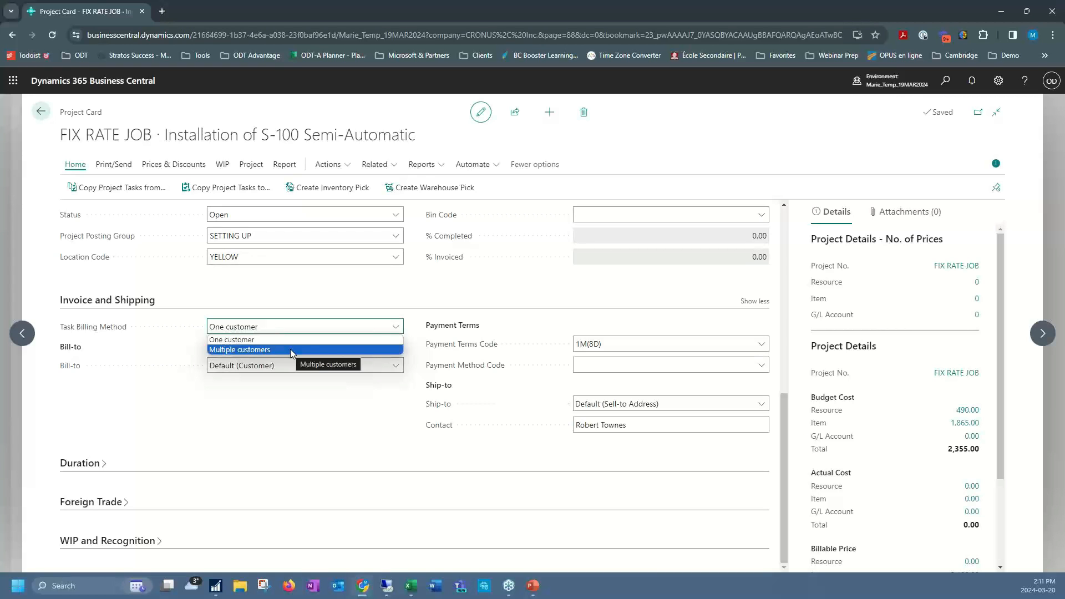
scroll(400, 261, "up", 5)
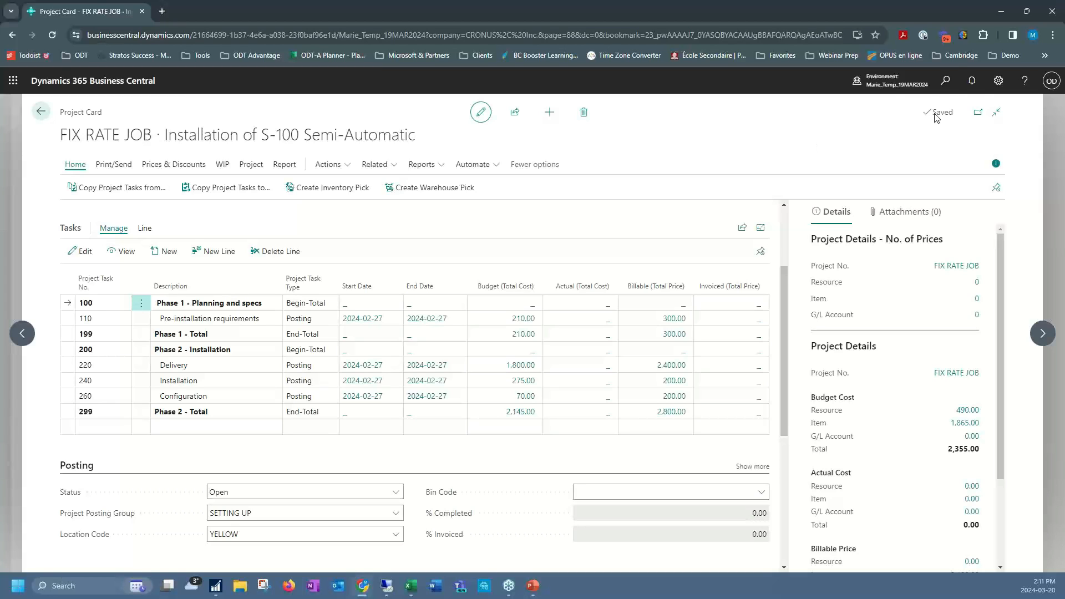
Search for "sales inv", open the Sales Invoices list, and create a new invoice for Adatum Corporation
left_click(946, 82)
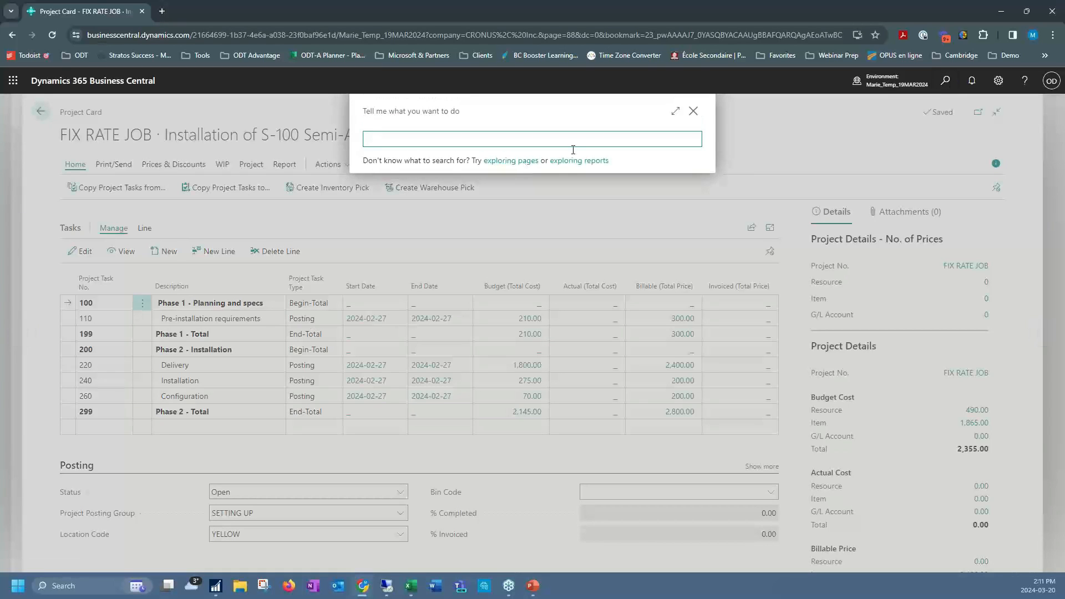
type("sales inv")
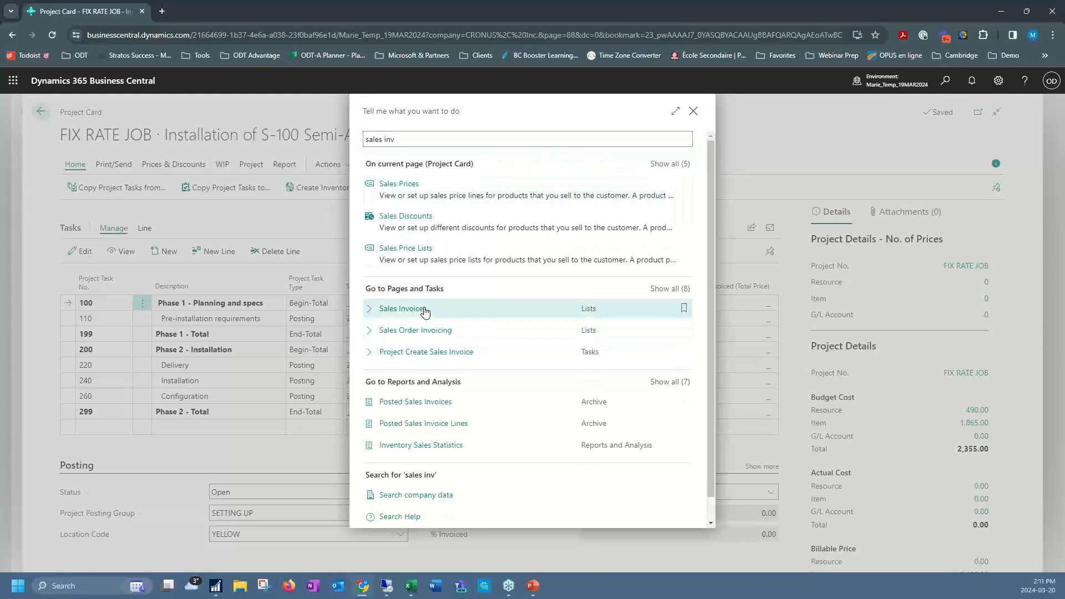
left_click(425, 312)
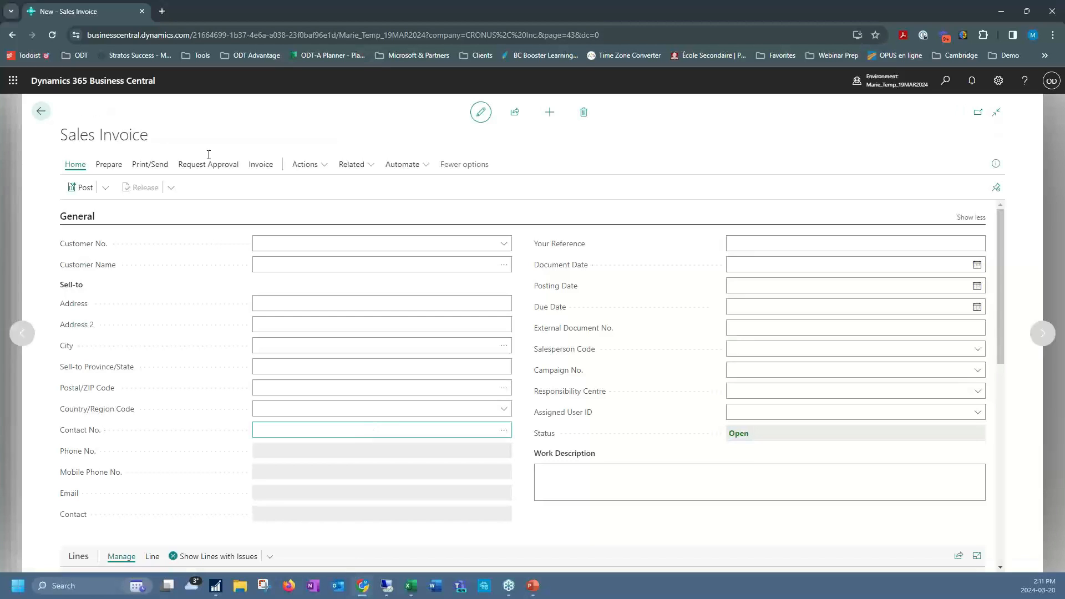
left_click(505, 245)
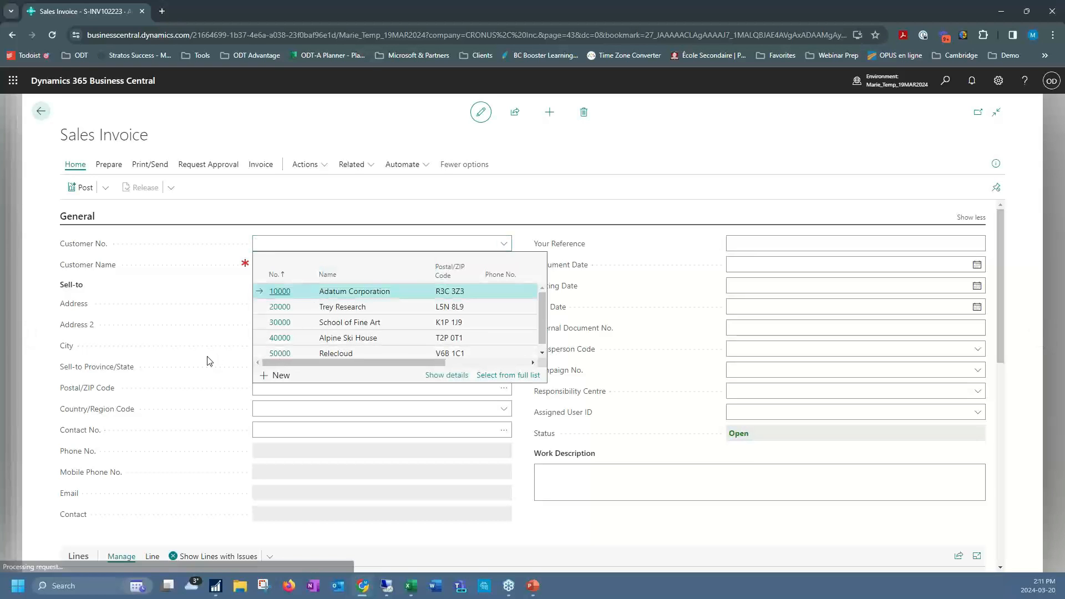
key("Return")
Get all project planning lines into the invoice except FIX RATE JOB task 220 and JOB00020 task 200
scroll(208, 362, "down", 5)
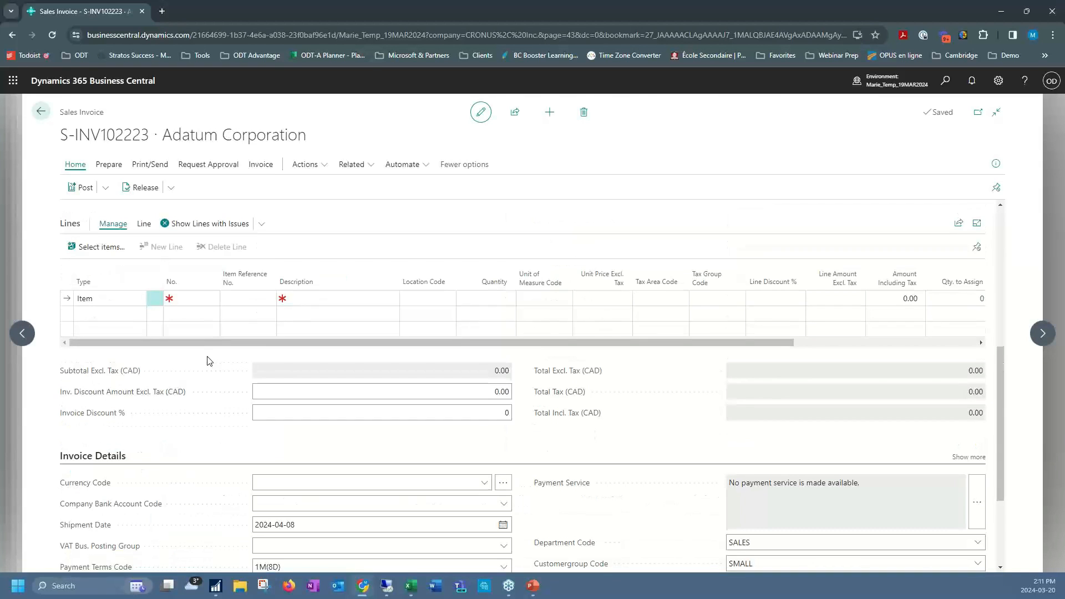
scroll(208, 362, "up", 2)
scroll(167, 310, "down", 1)
left_click(144, 280)
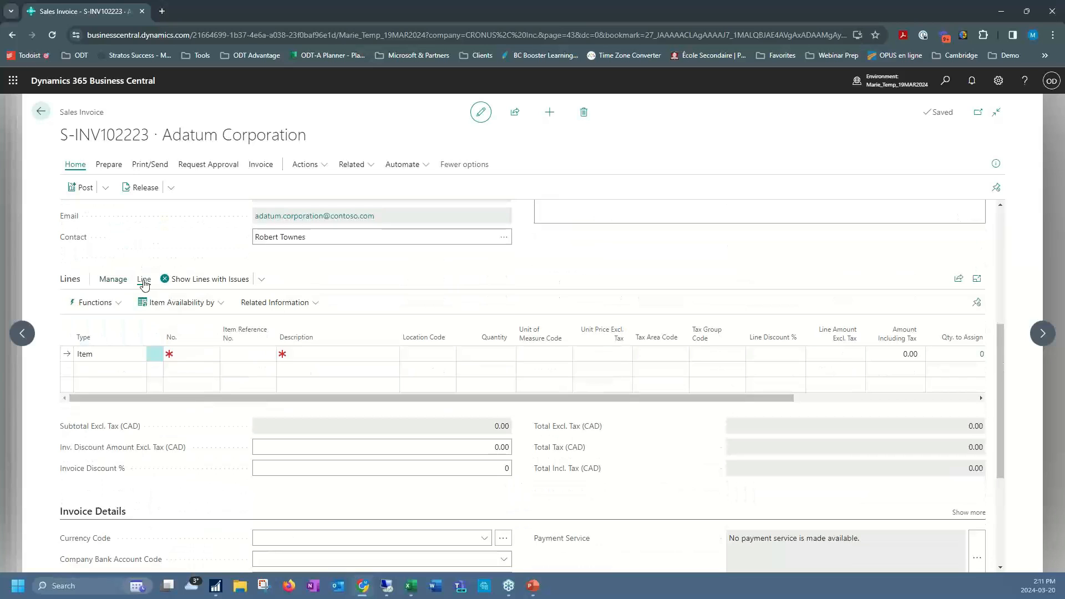
left_click(96, 303)
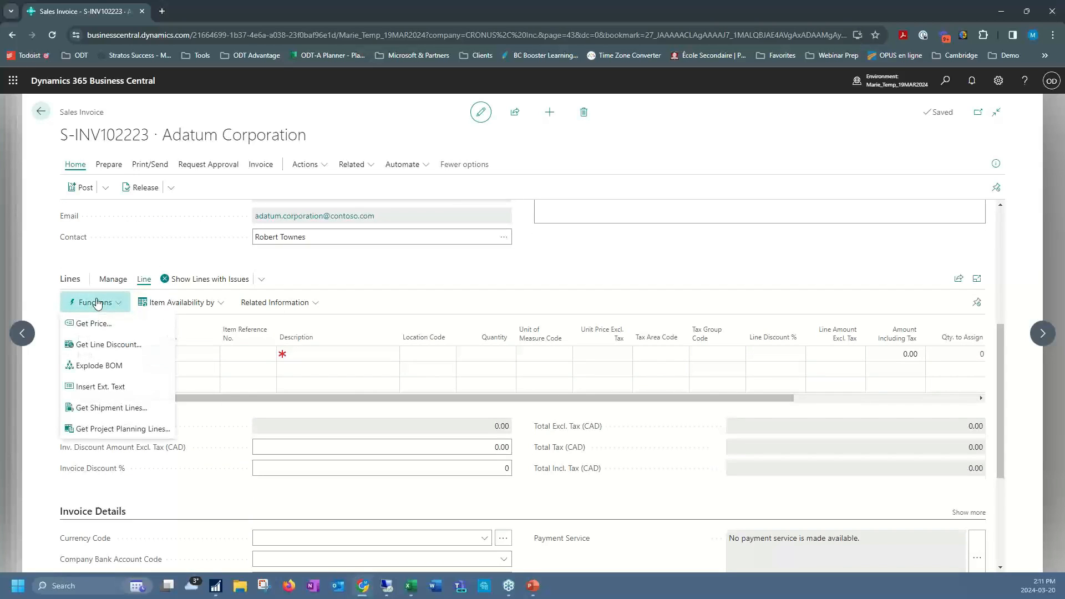
left_click(163, 435)
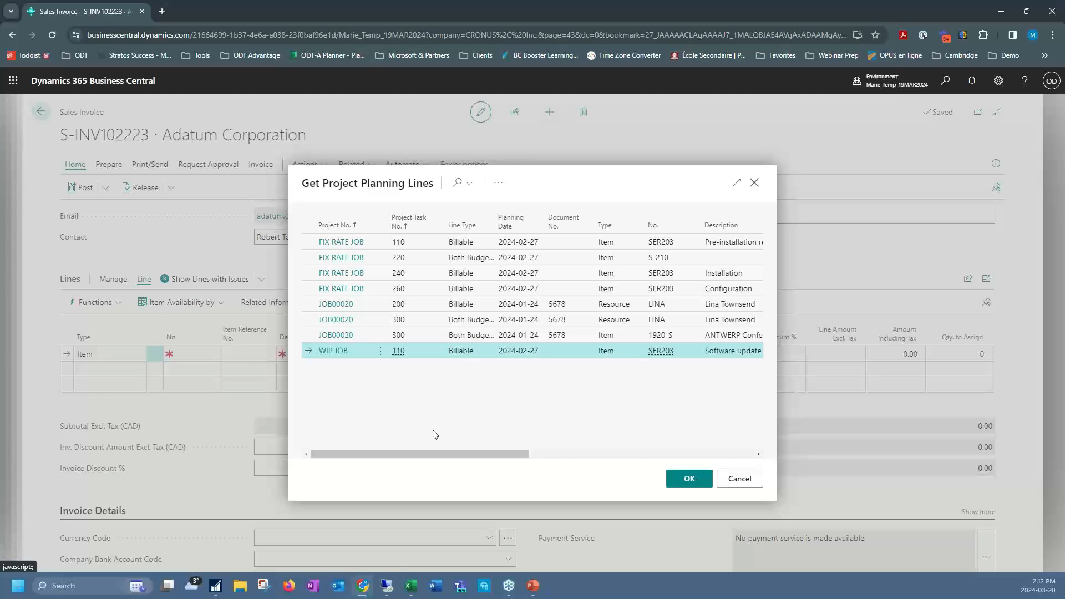
key("ctrl+a")
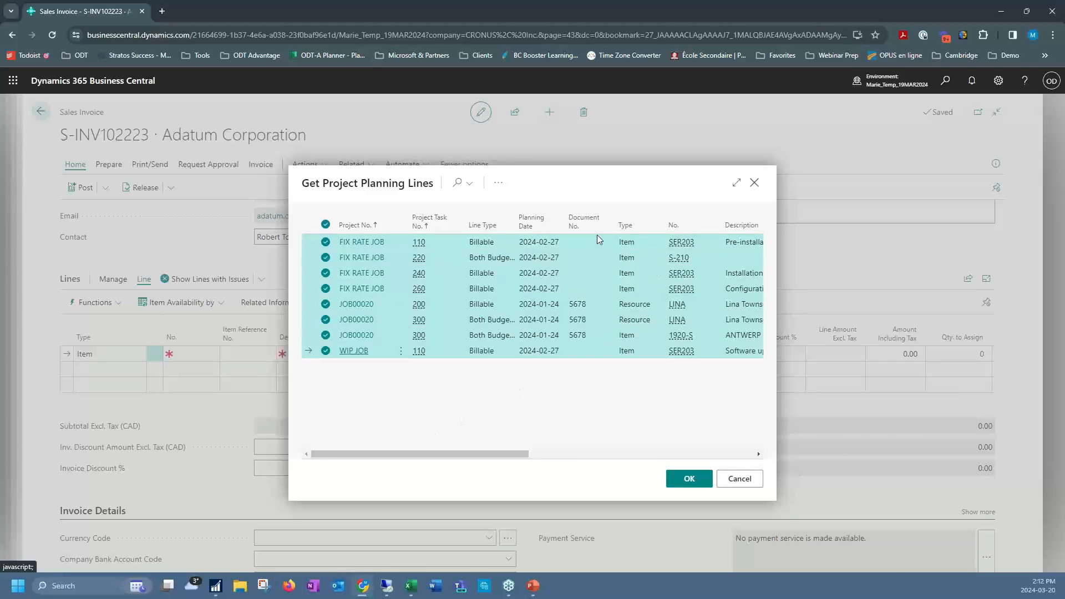
left_click(326, 257)
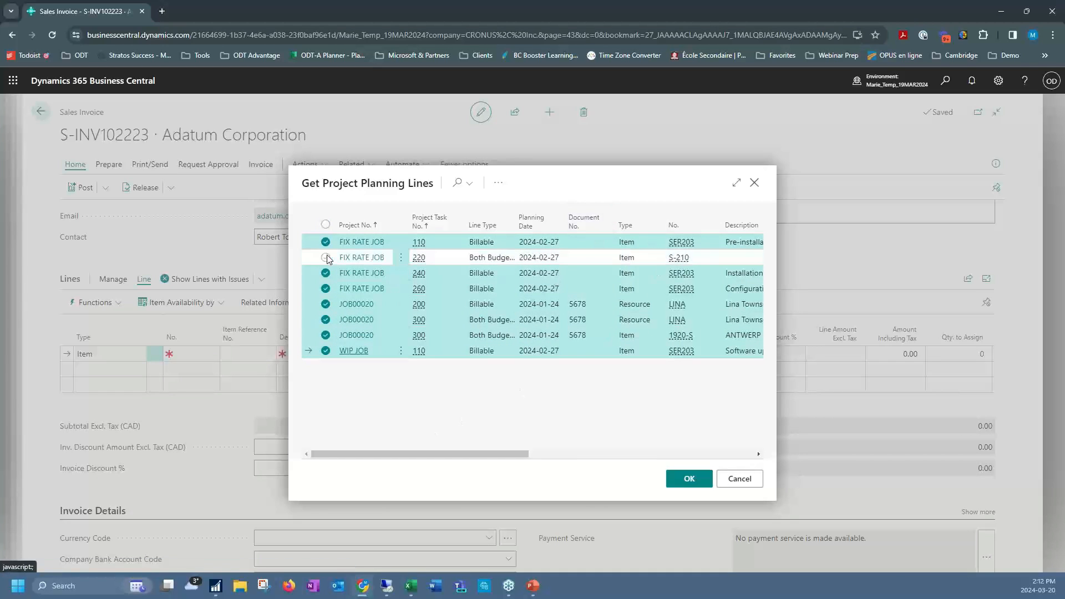
left_click(325, 304)
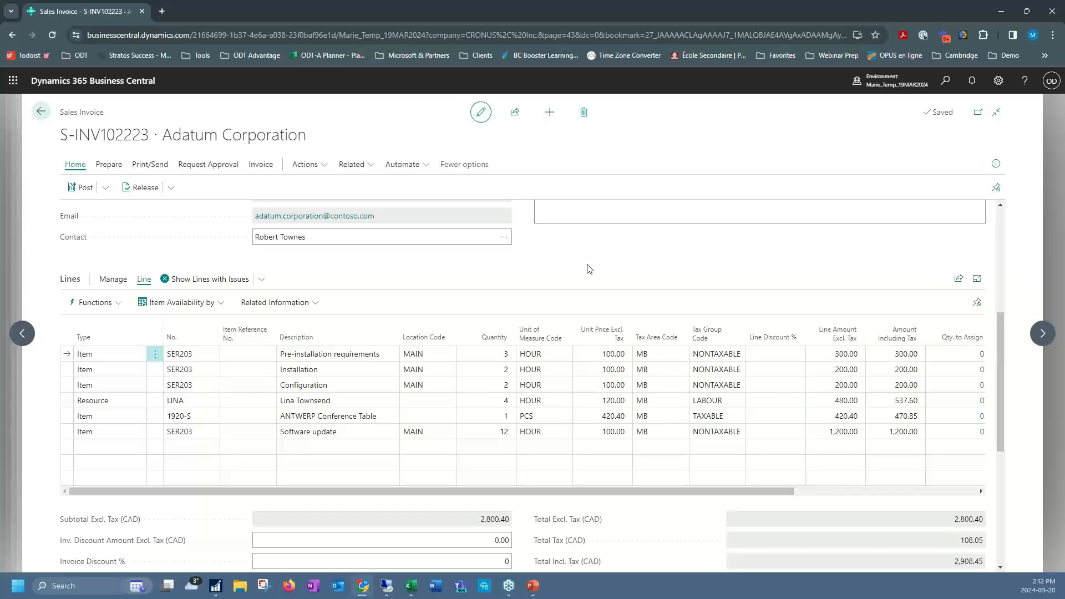
Exit the sales invoice without posting it, and go back through the project card to leave the Projects list
left_click(40, 111)
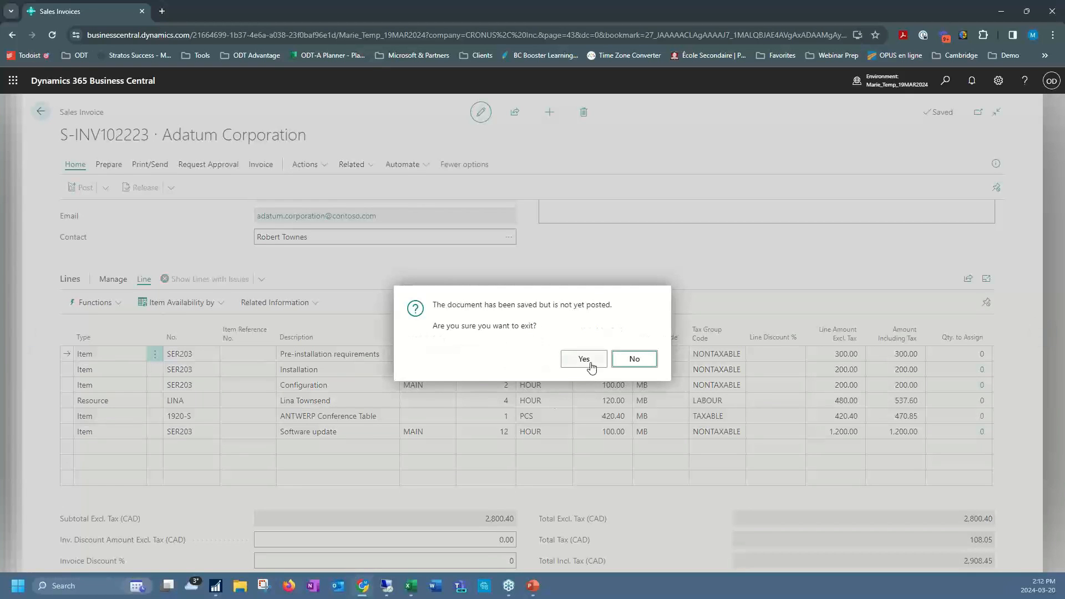
left_click(584, 359)
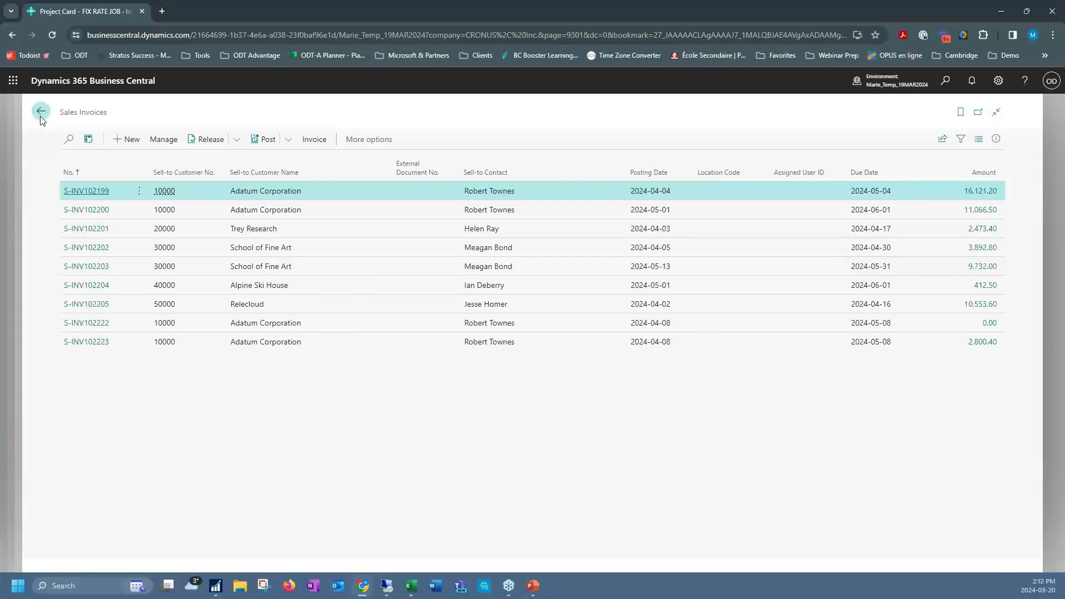
left_click(40, 115)
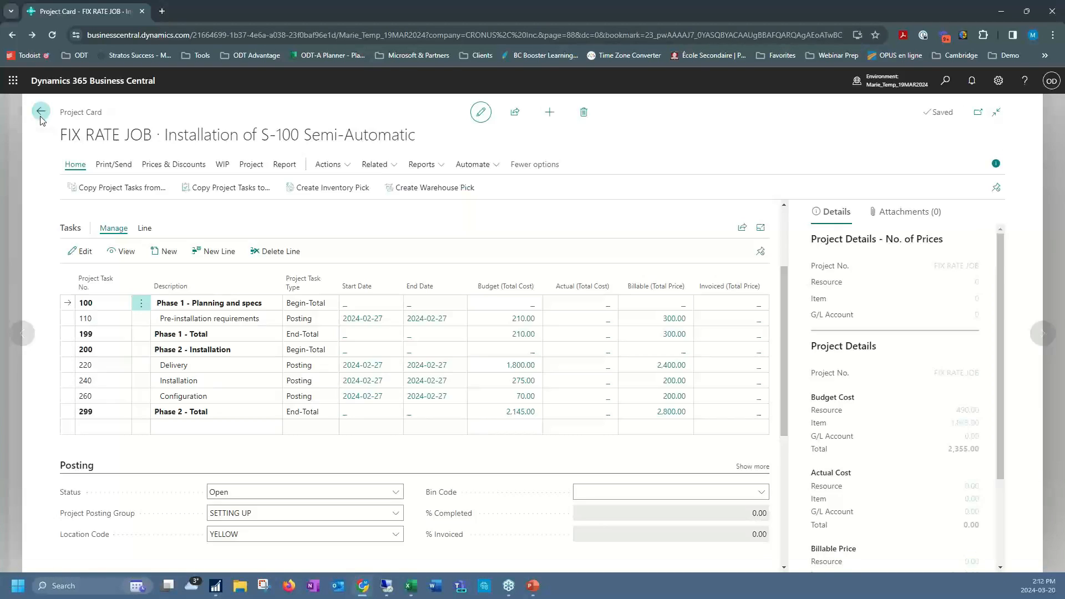
left_click(41, 116)
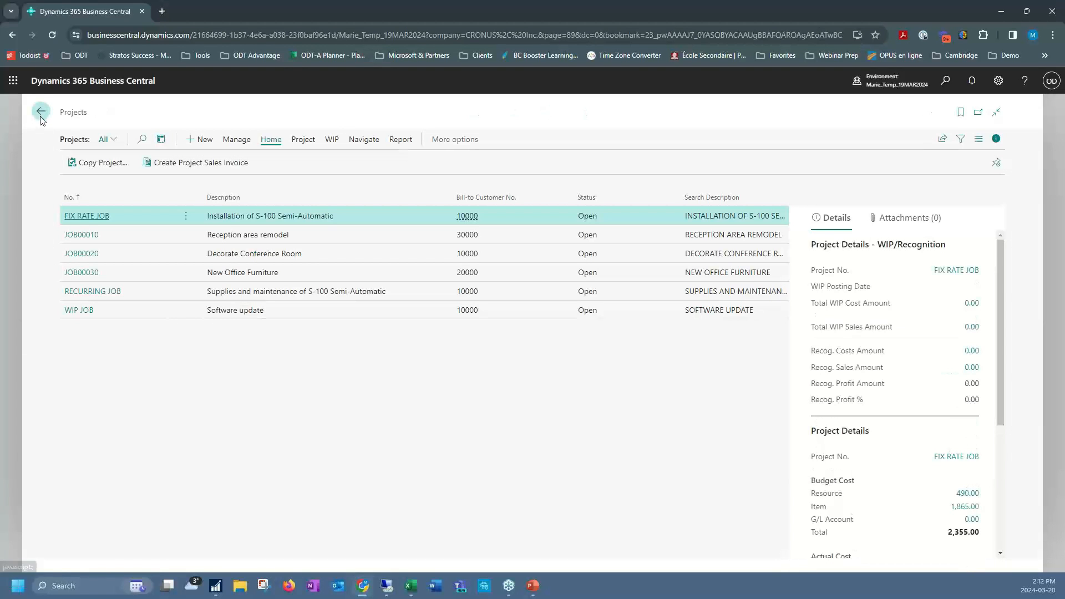
left_click(41, 117)
Switch to the Webinar Cronus, Inc. window, dismiss its welcome banner, and open the item card for 1896-S ATHENS Desk
mouse_move(363, 585)
left_click(387, 551)
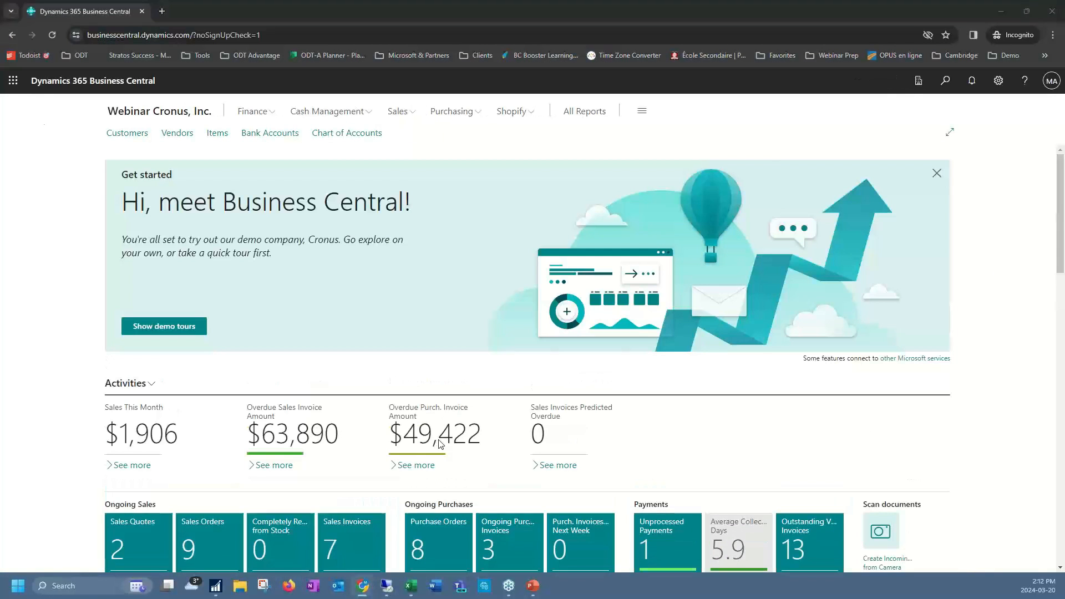
left_click(936, 176)
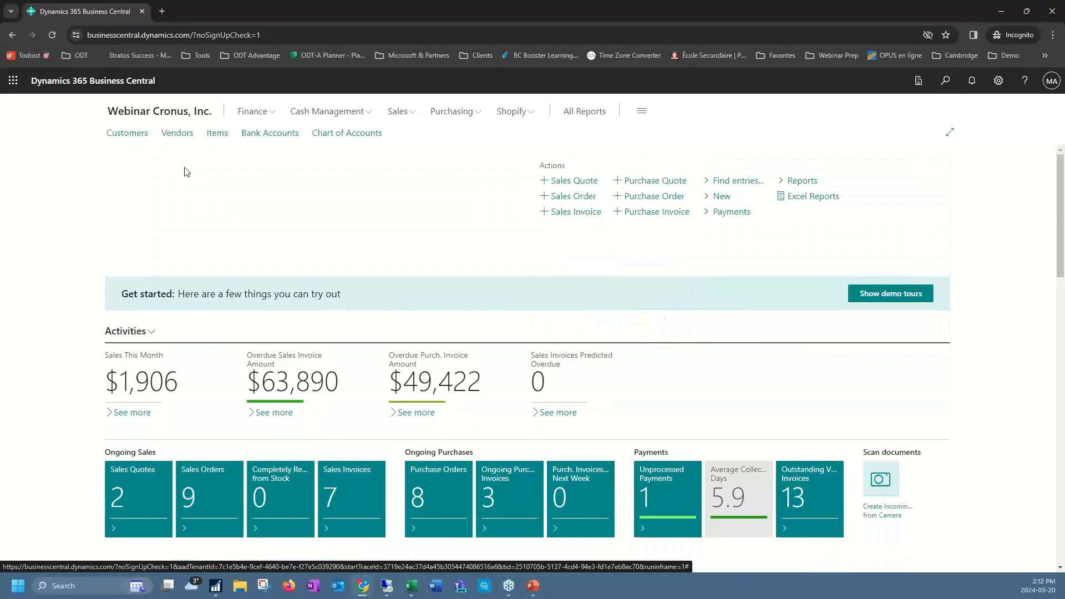
left_click(221, 132)
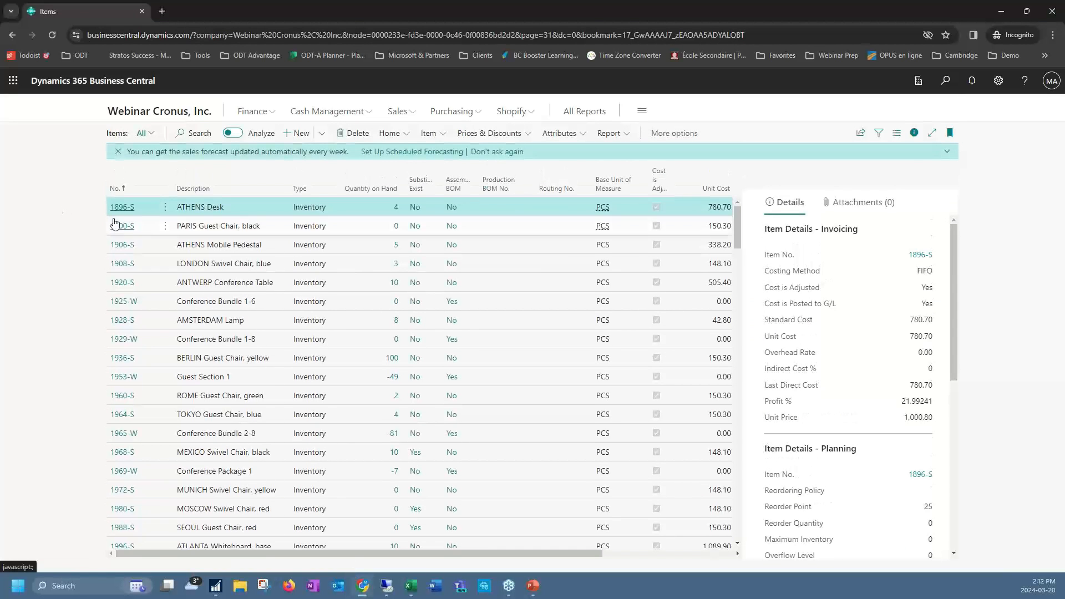
left_click(124, 211)
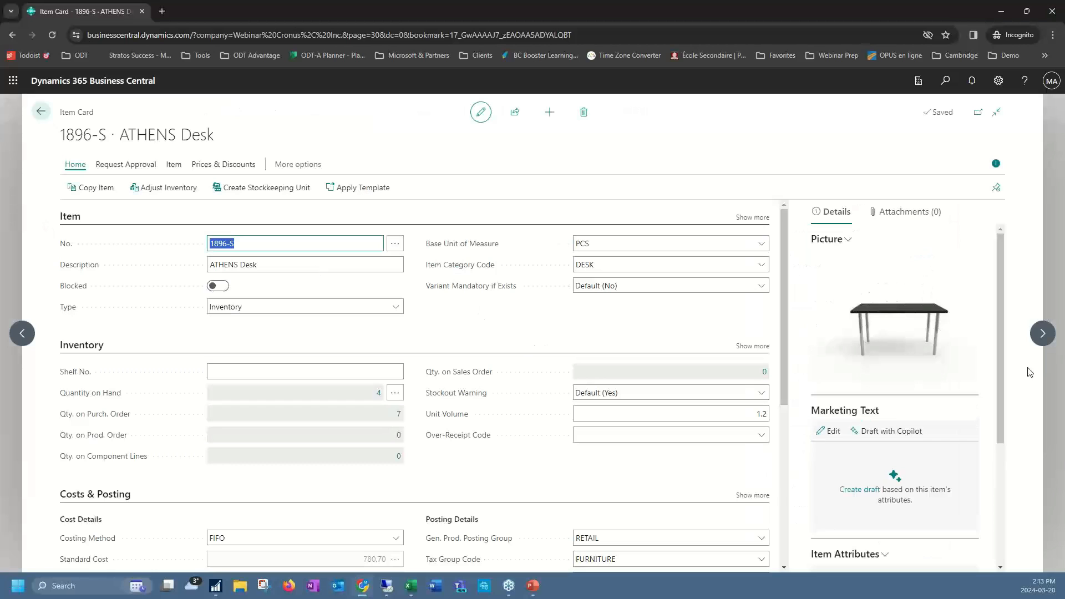
Draft marketing text for the ATHENS Desk with Copilot, and show the available tone and format options
left_click(876, 438)
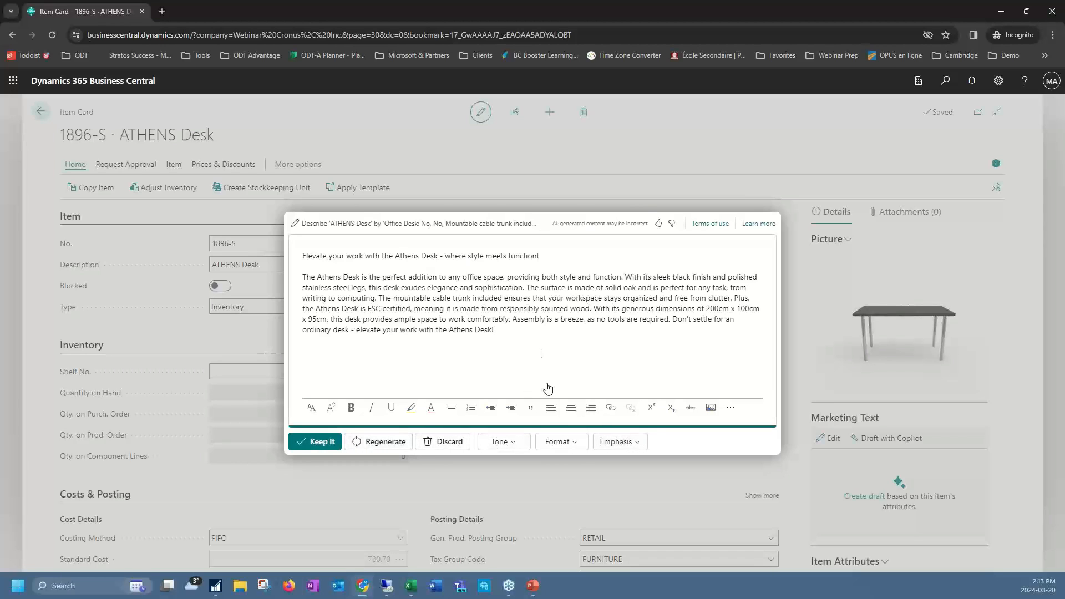
left_click(527, 448)
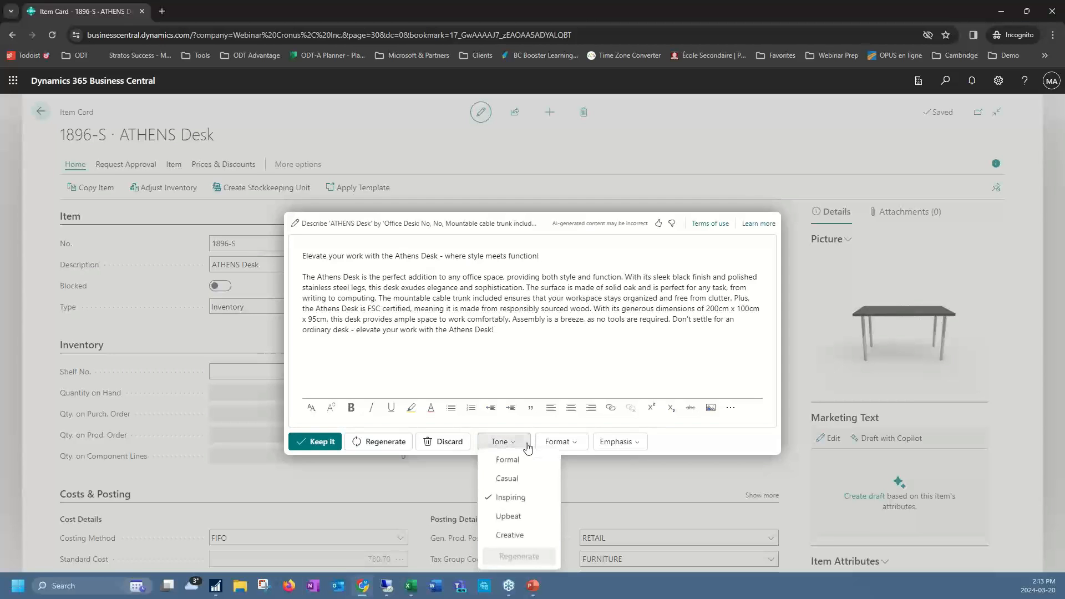
left_click(577, 448)
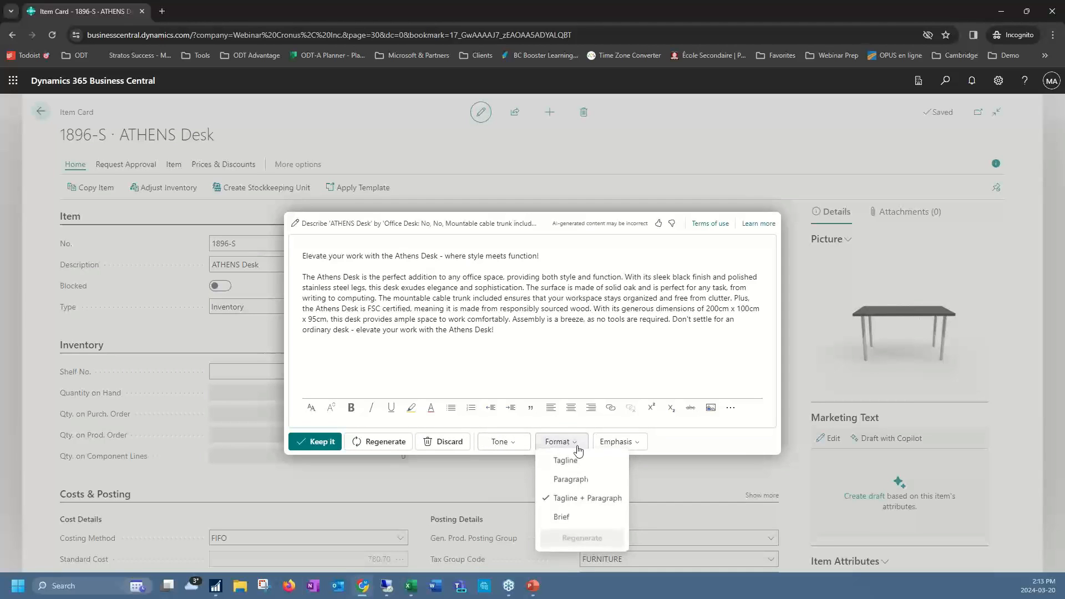
Regenerate the marketing text with Elegance as its emphasis, and keep the new draft
left_click(625, 446)
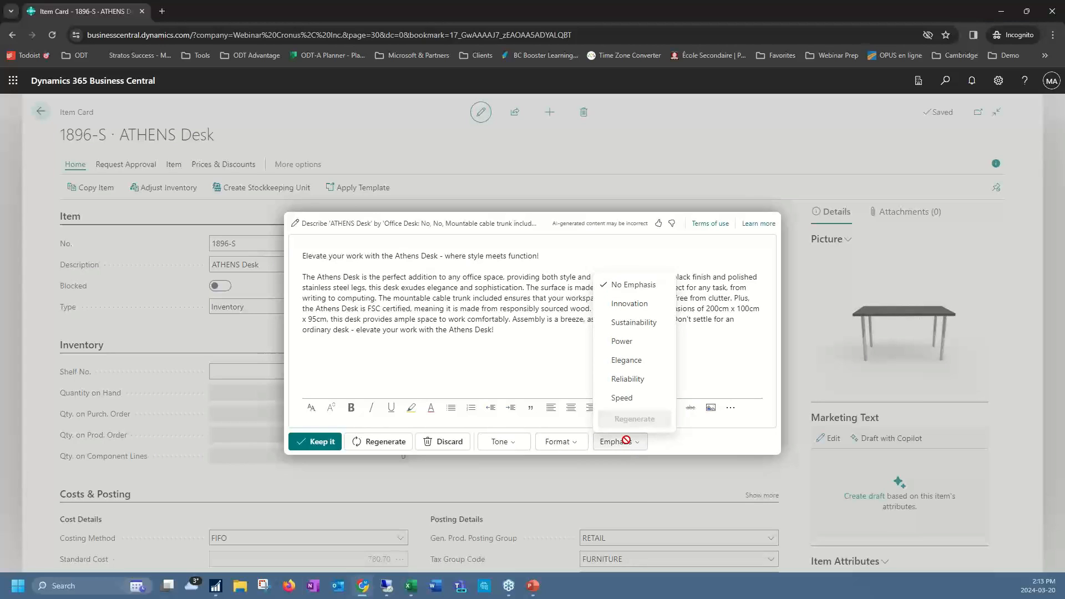
left_click(647, 365)
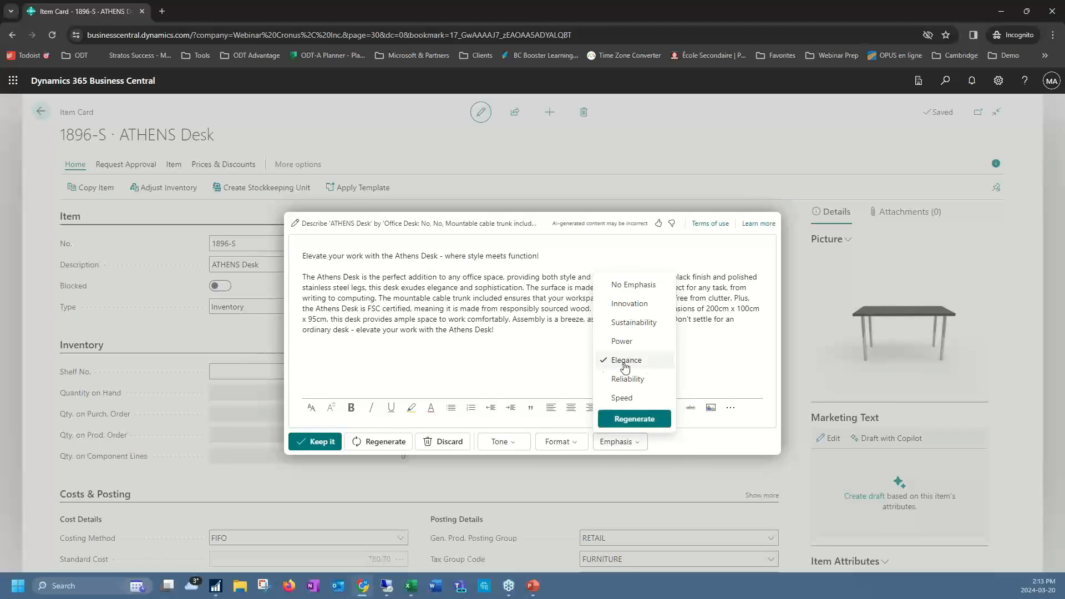
left_click(636, 420)
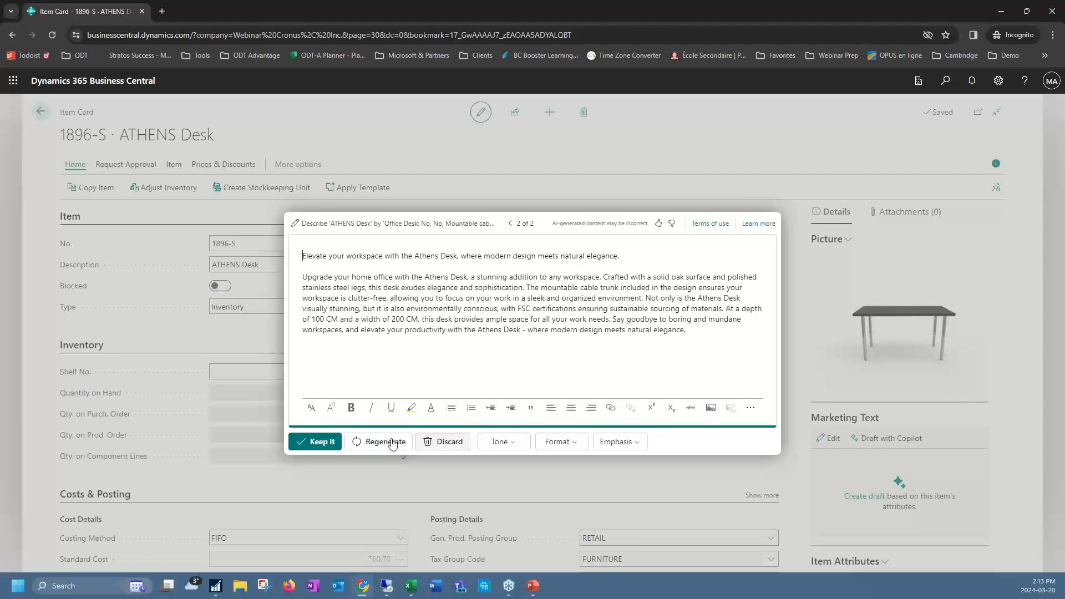
left_click(316, 443)
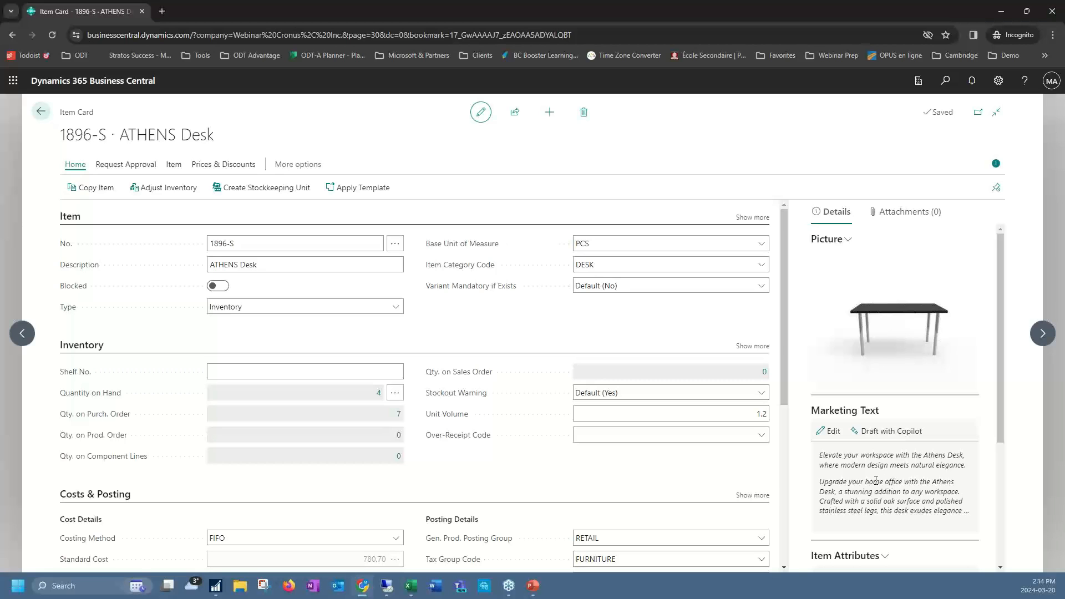
Return to the home page, search for "bank rec", and open the CHECKING bank account reconciliation for statement 24
left_click(41, 115)
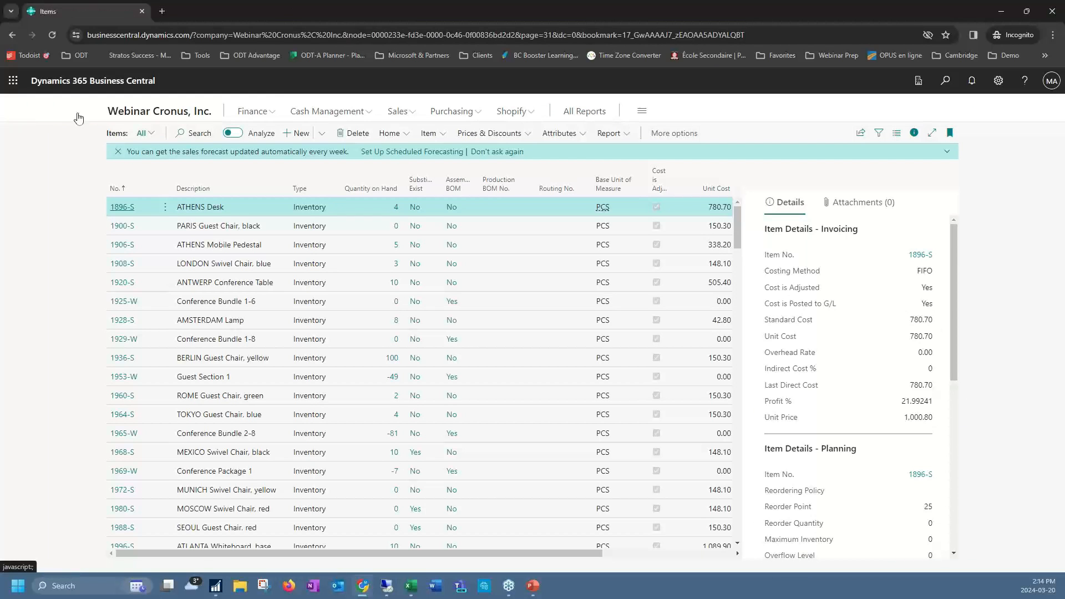
left_click(127, 110)
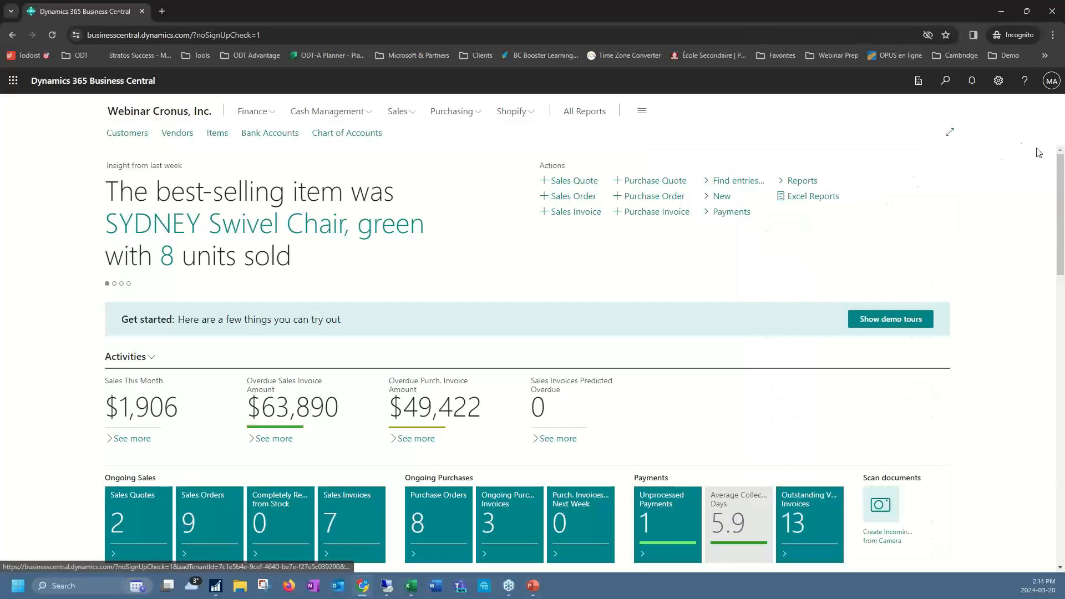
left_click(946, 82)
type("bank rec")
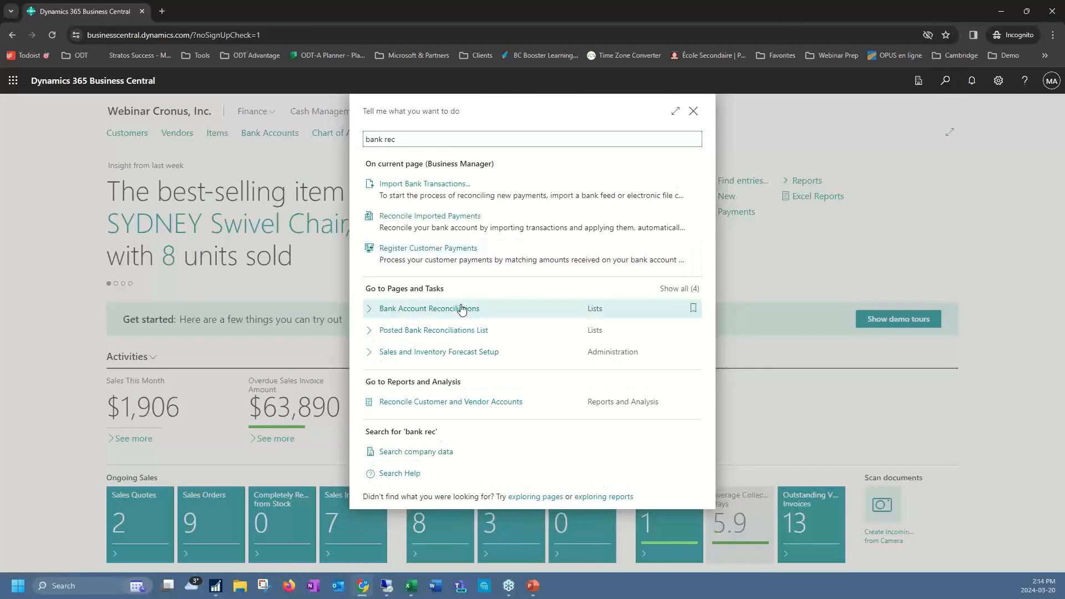
left_click(462, 310)
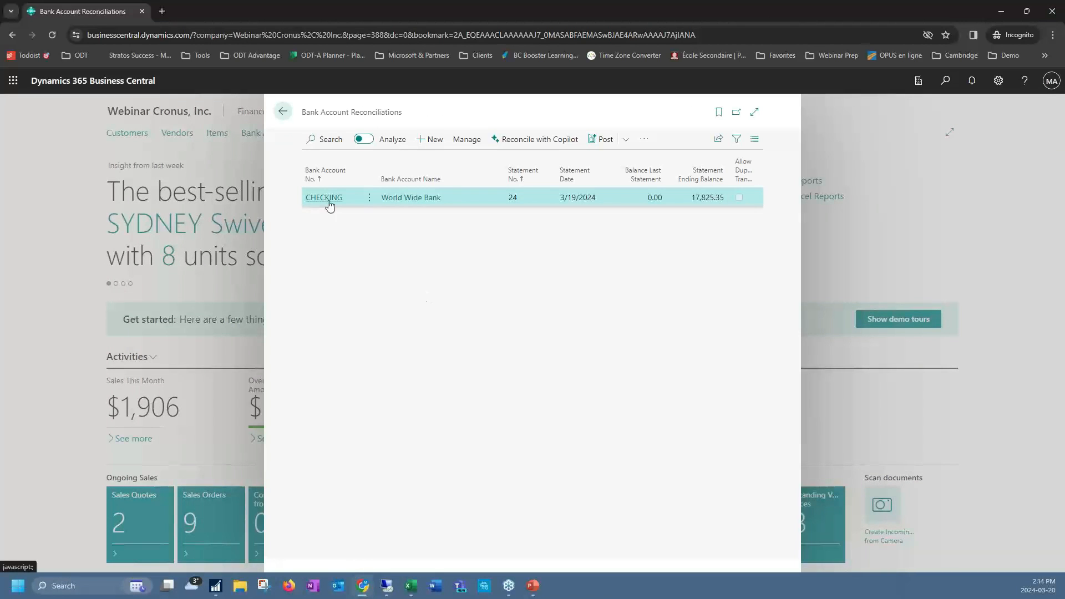
left_click(329, 202)
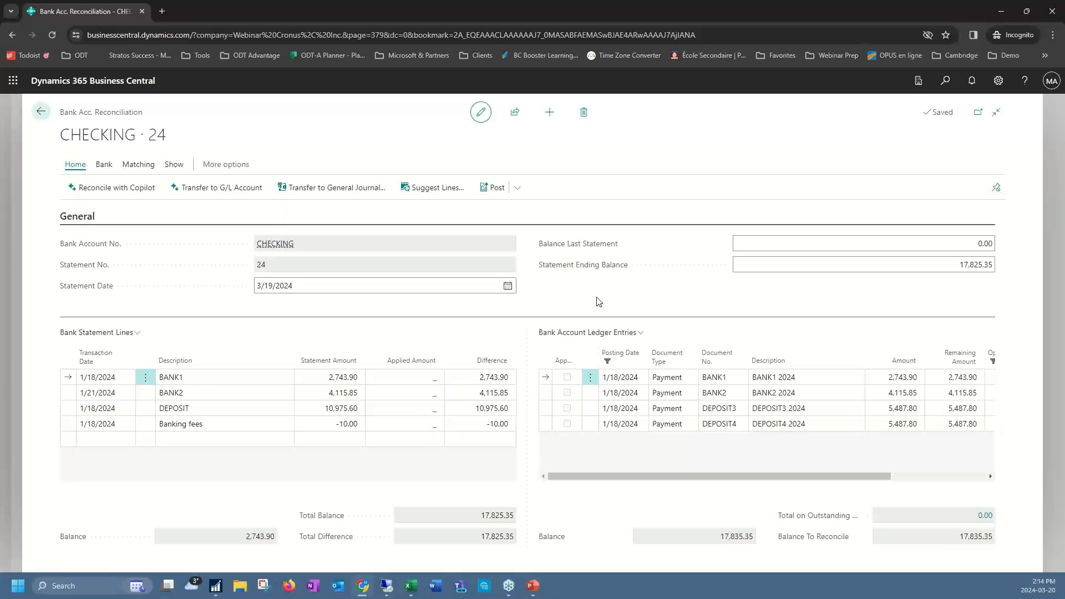
Match the bank statement lines automatically with a transaction date tolerance of 3 days
left_click(145, 165)
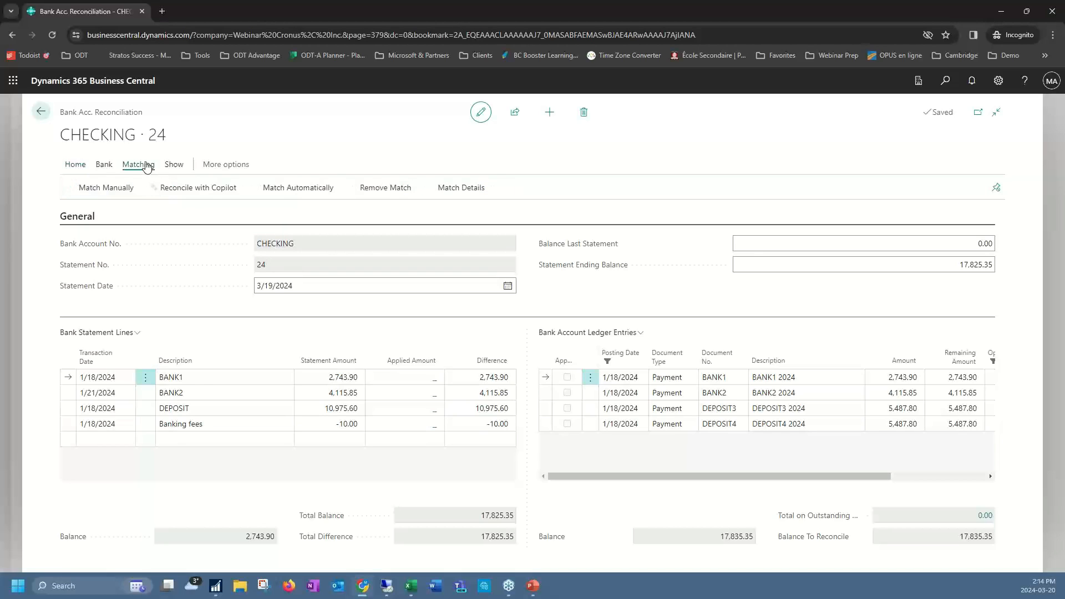
left_click(279, 190)
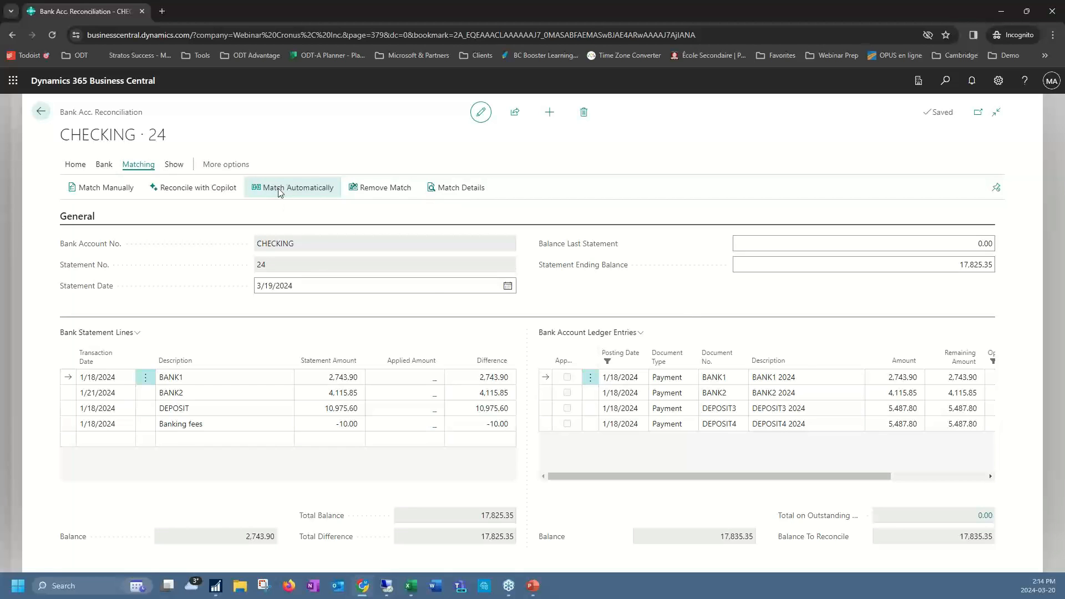
type("3")
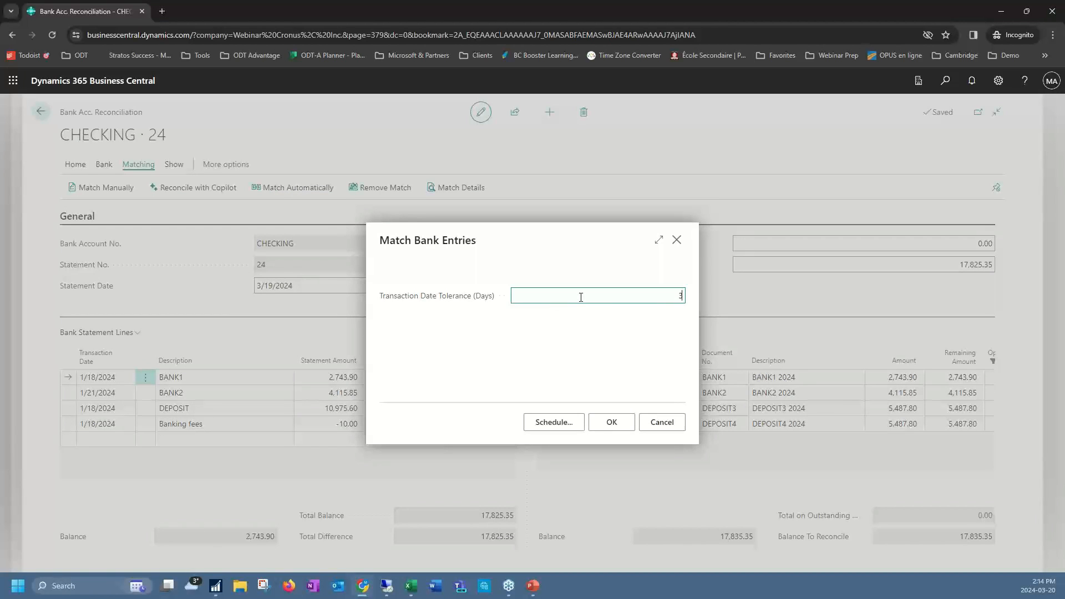
left_click(611, 421)
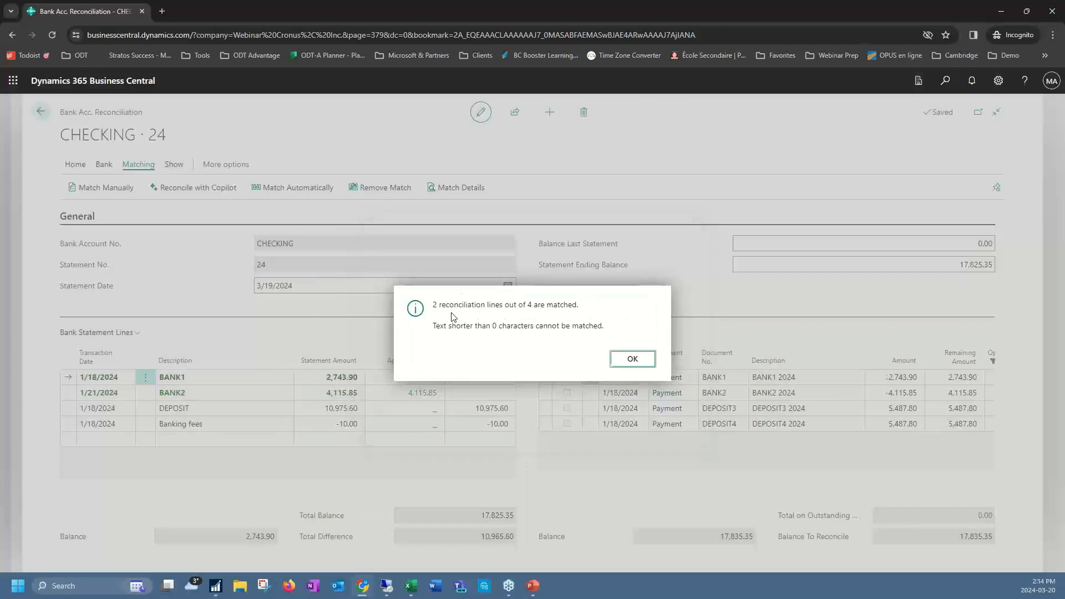
Remove the matches from the BANK1 and BANK2 statement lines, and reconcile the statement with Copilot, keeping its match proposals
left_click(638, 366)
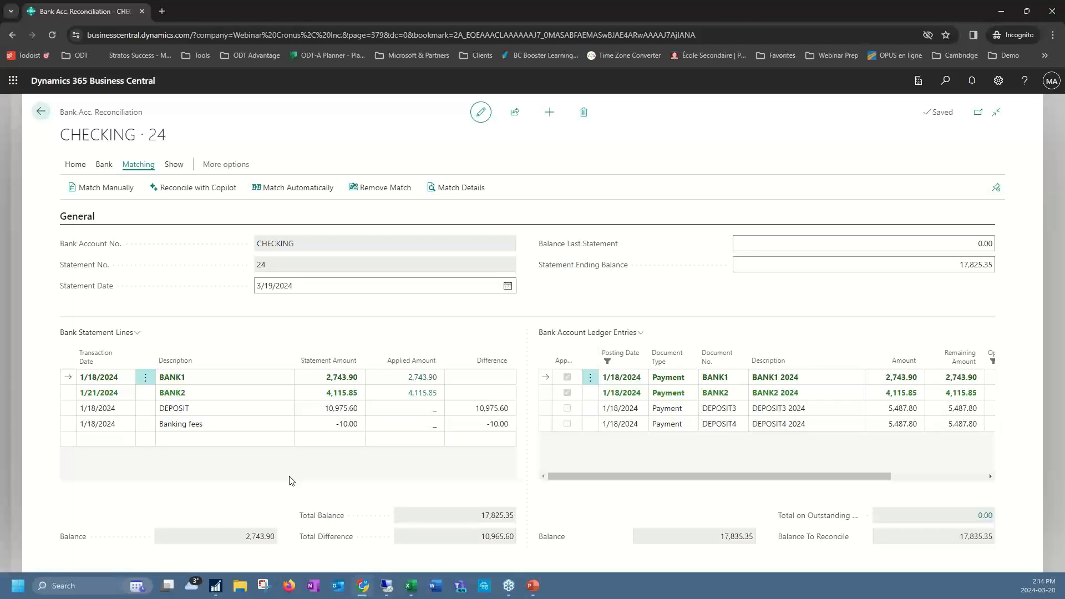
left_click(381, 189)
left_click(271, 398)
left_click(380, 187)
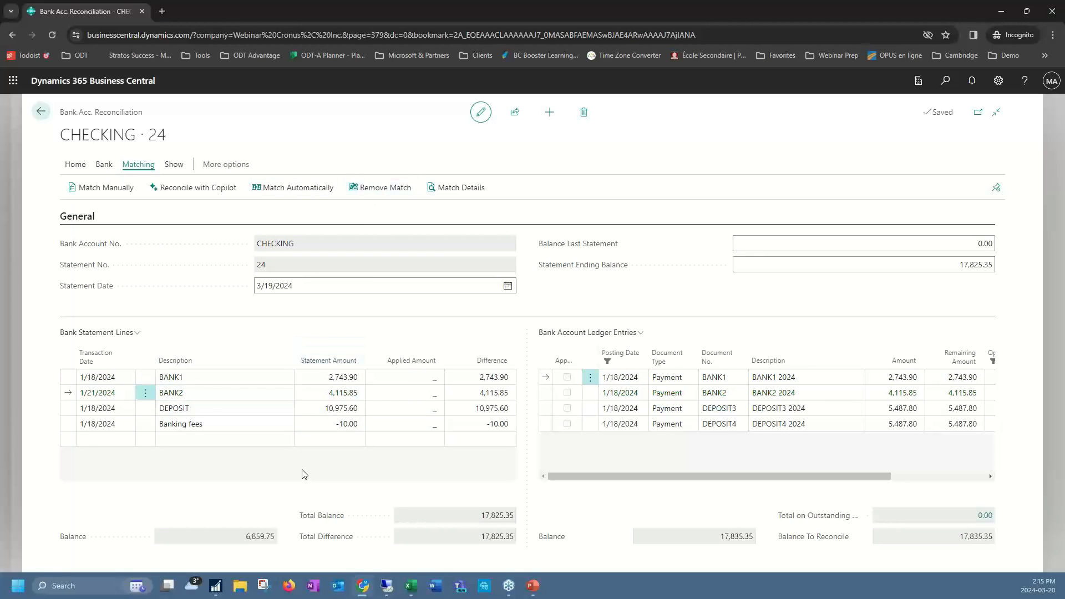
left_click(203, 194)
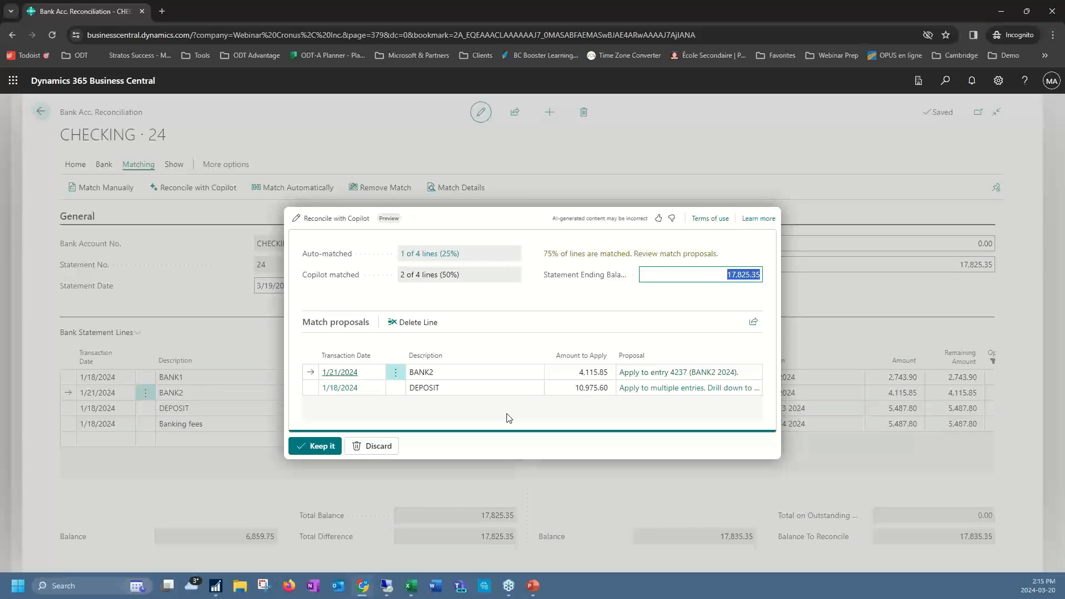
left_click(333, 440)
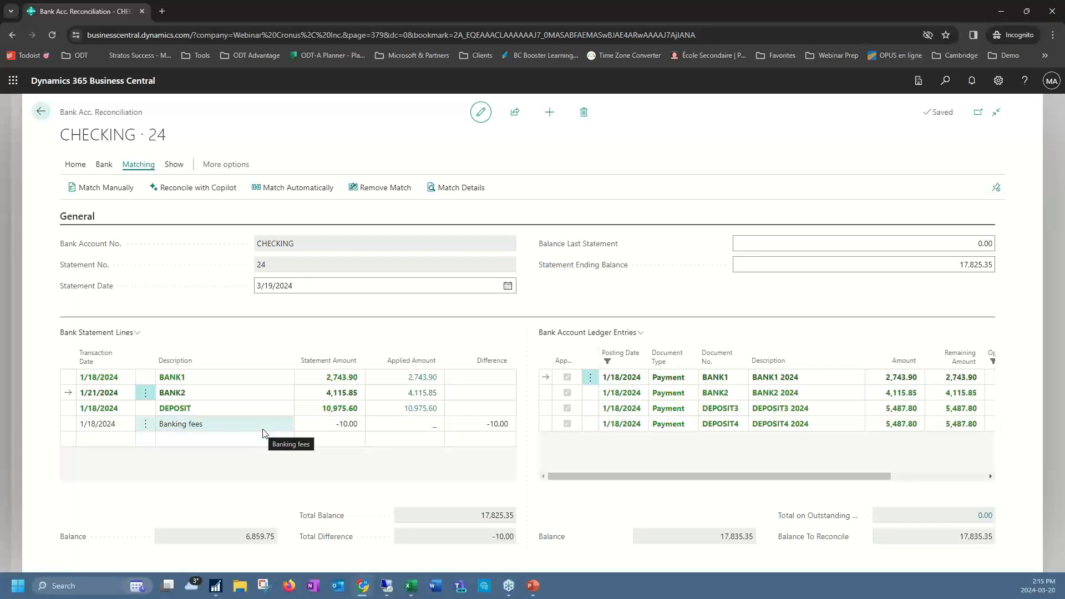
Have Copilot propose a G/L account transfer for the Banking fees line, and look through the G/L accounts available for the proposal
left_click(81, 166)
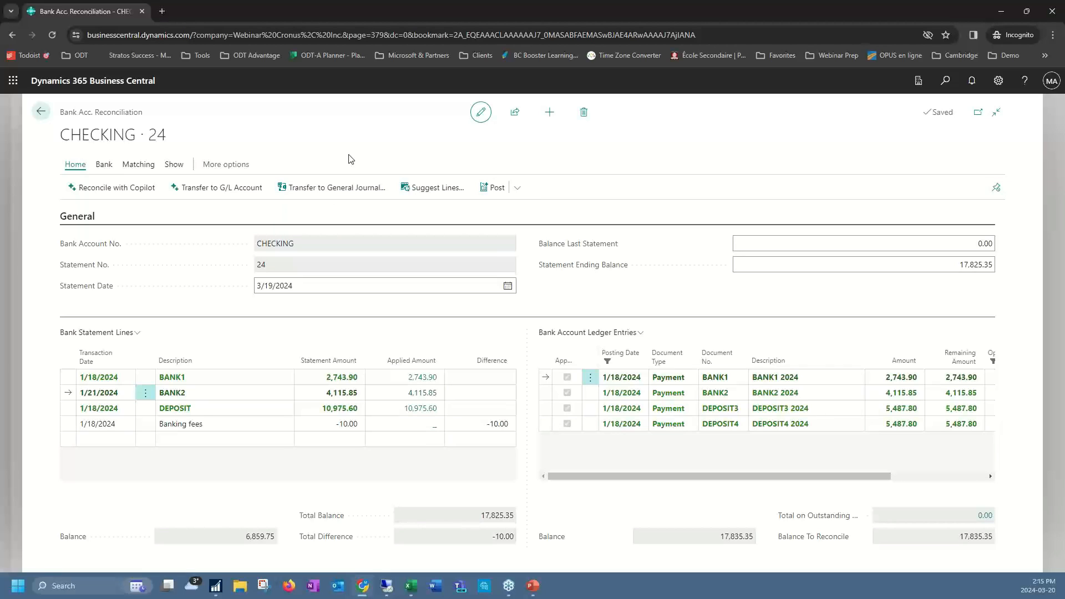
left_click(259, 424)
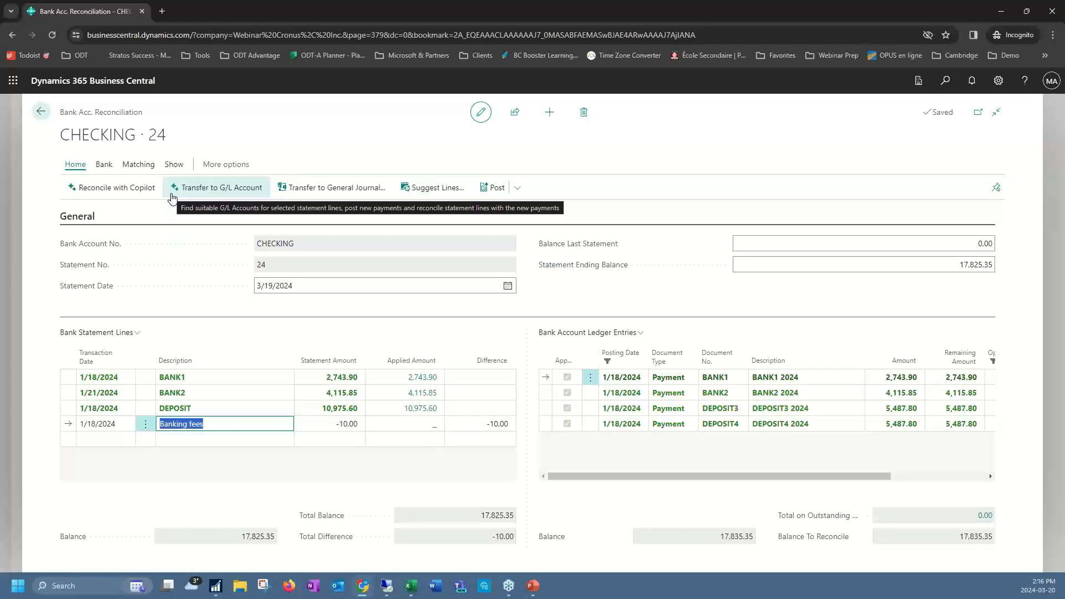
left_click(214, 189)
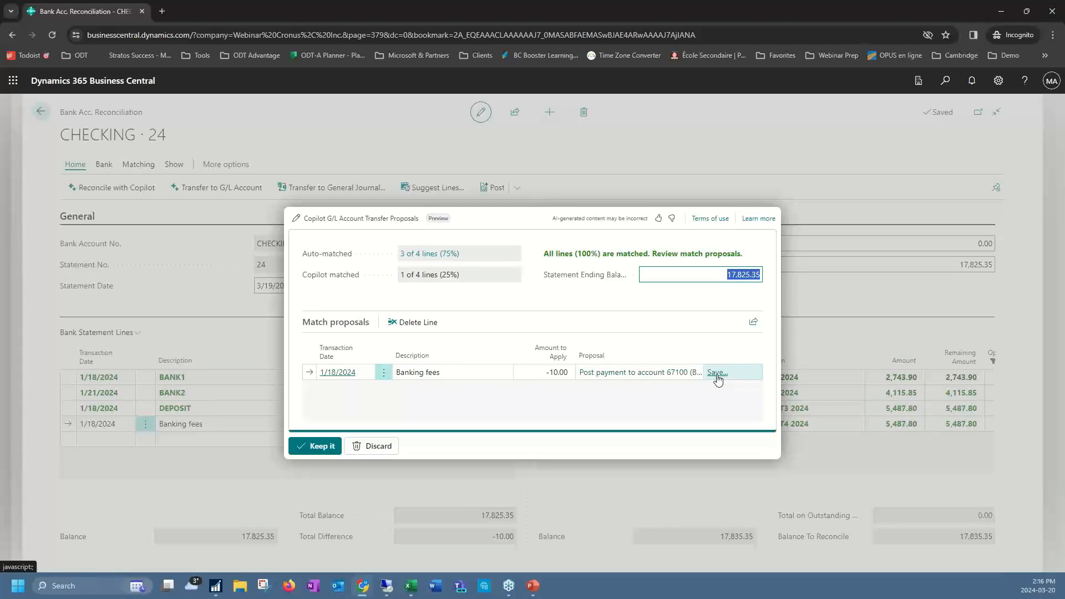
left_click(657, 378)
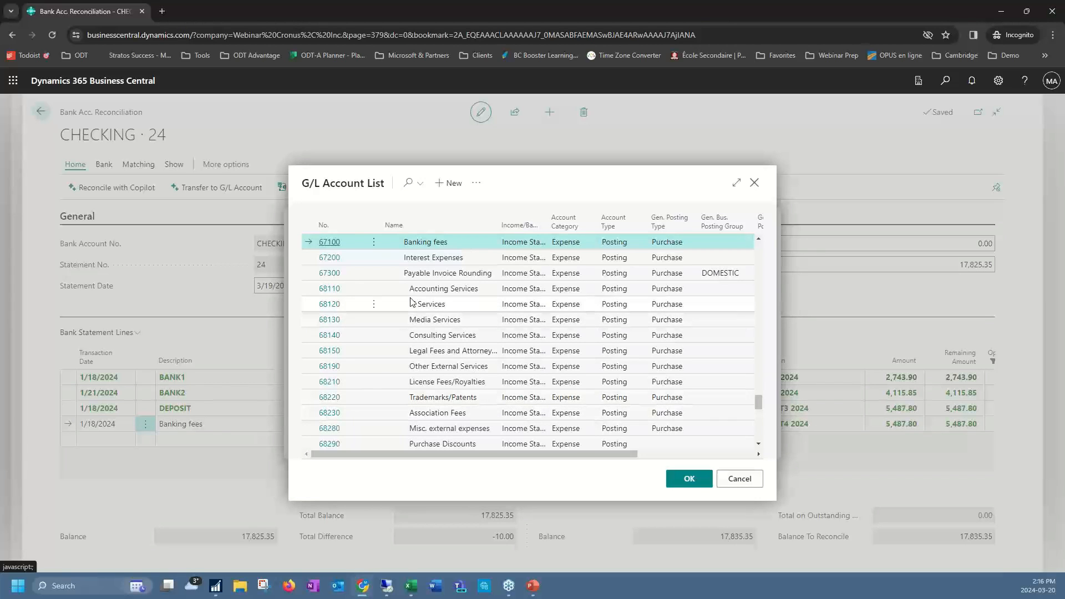
left_click(735, 478)
Save a text-to-account mapping of Banking fees to G/L account 67100, and keep the Copilot transfer proposal
left_click(721, 374)
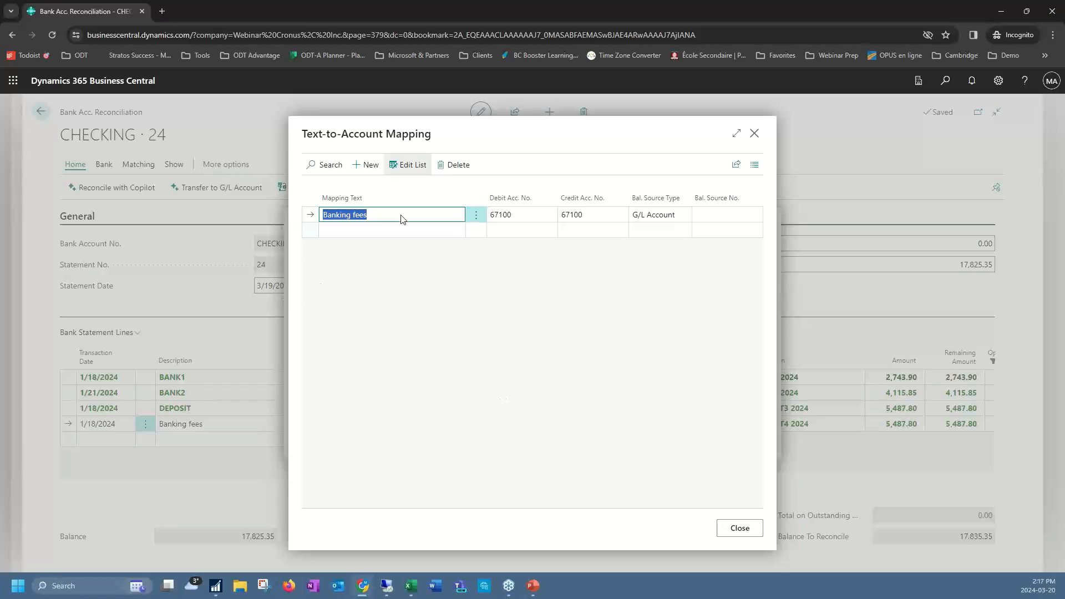
left_click(403, 294)
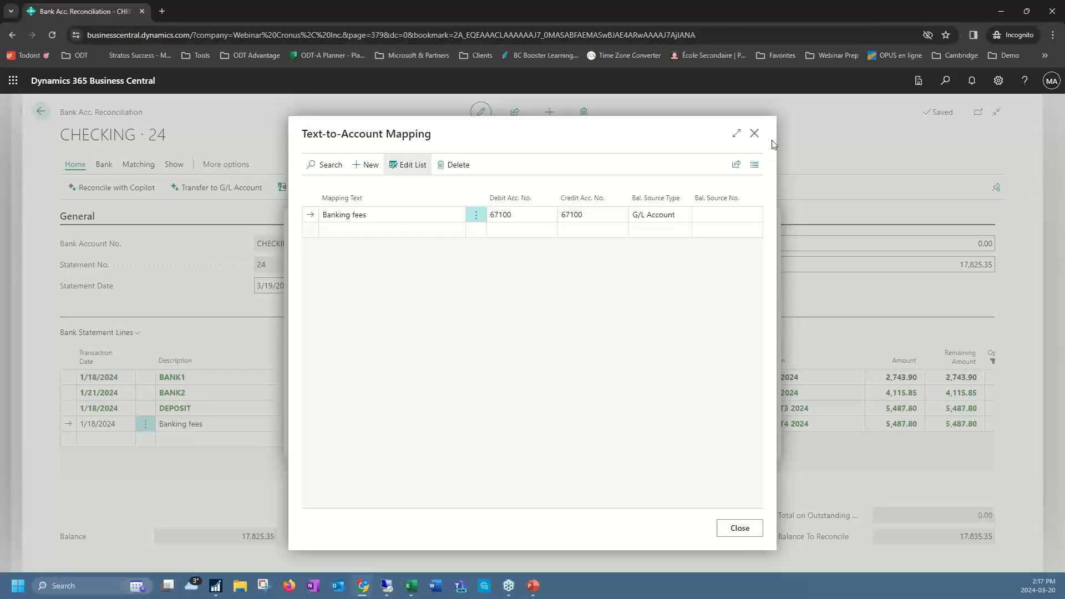
left_click(757, 141)
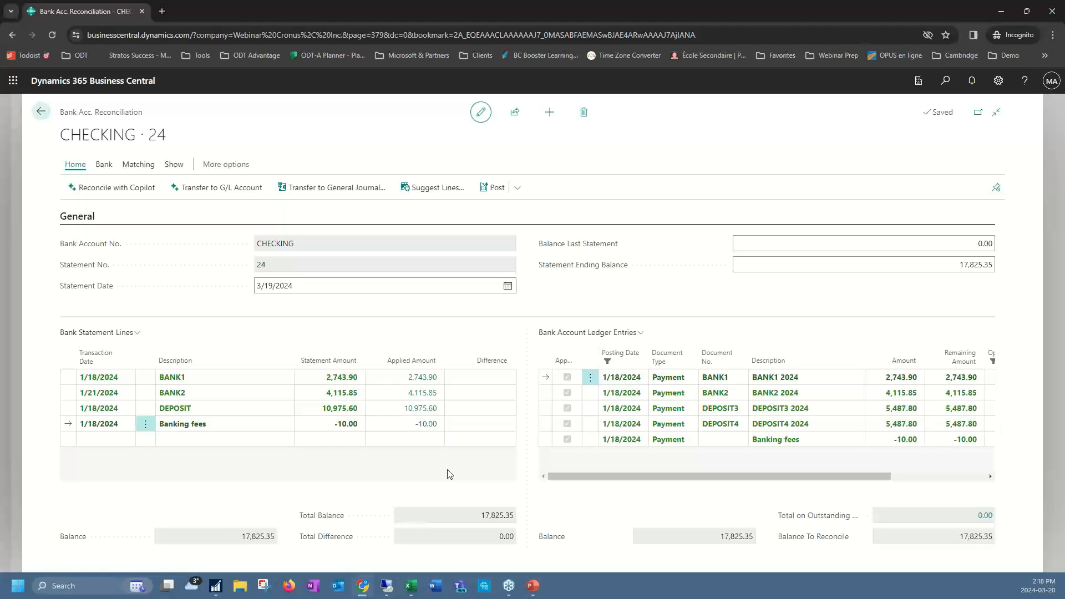
Search for "posted sales" to open the Posted Sales Invoices list, and show it in analysis mode with the Analysis 1 options
left_click(945, 82)
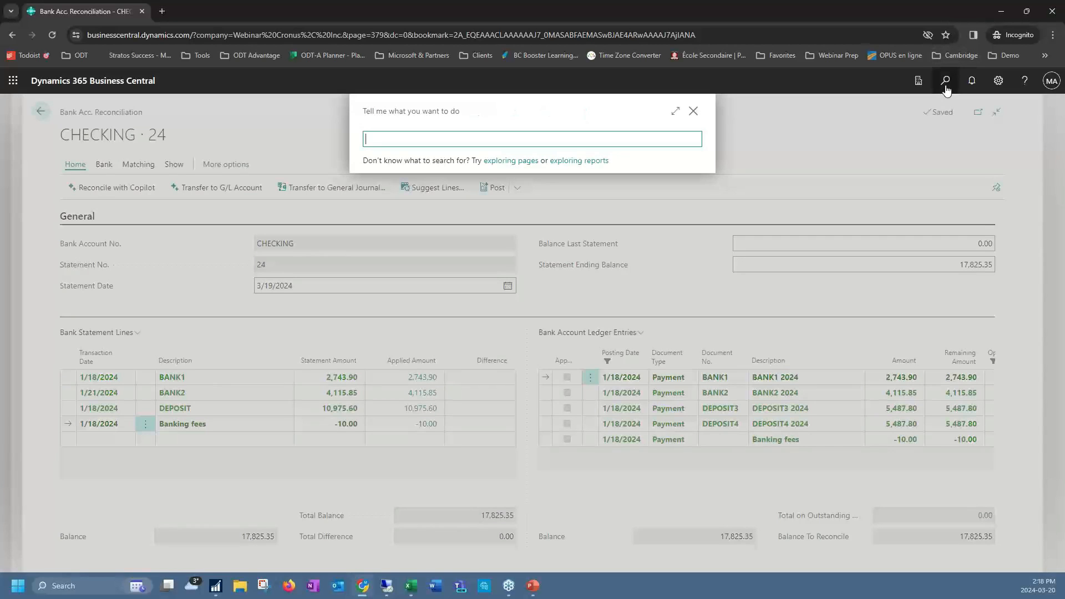
type("posted sales")
left_click(410, 182)
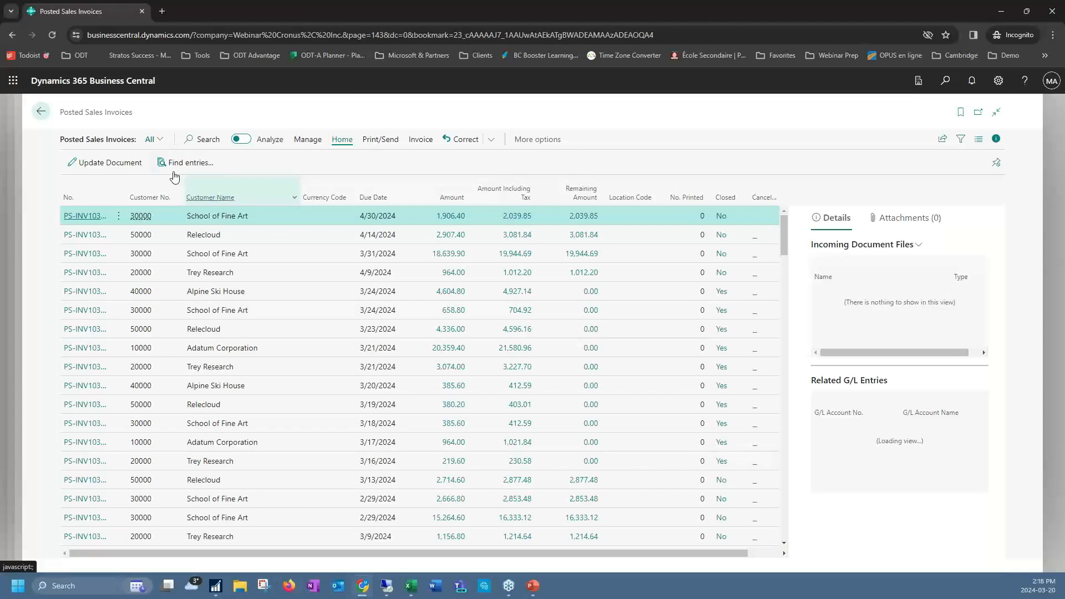
left_click(279, 142)
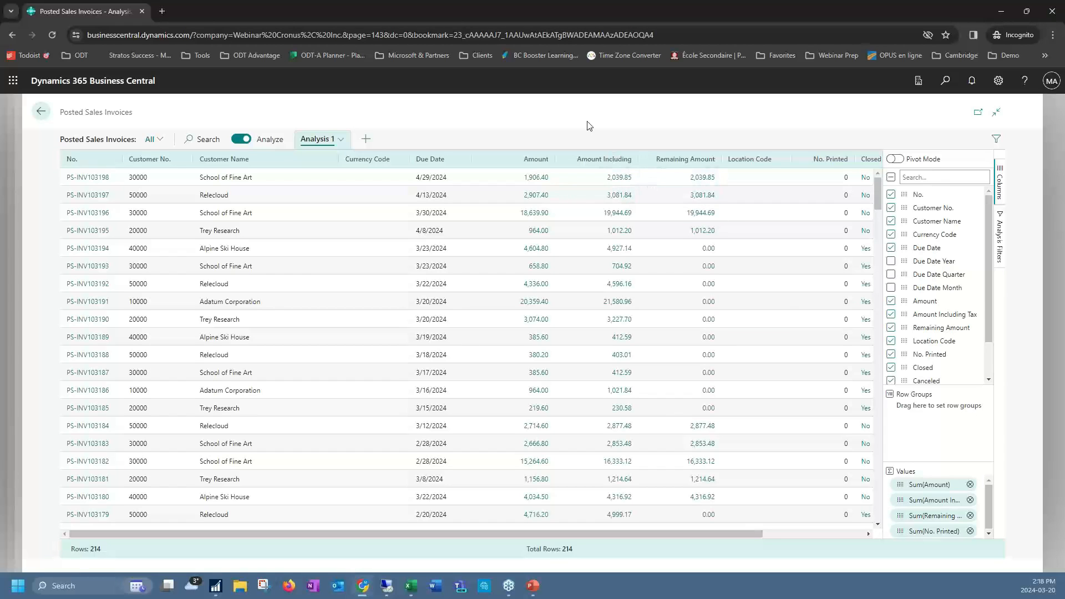
left_click(341, 149)
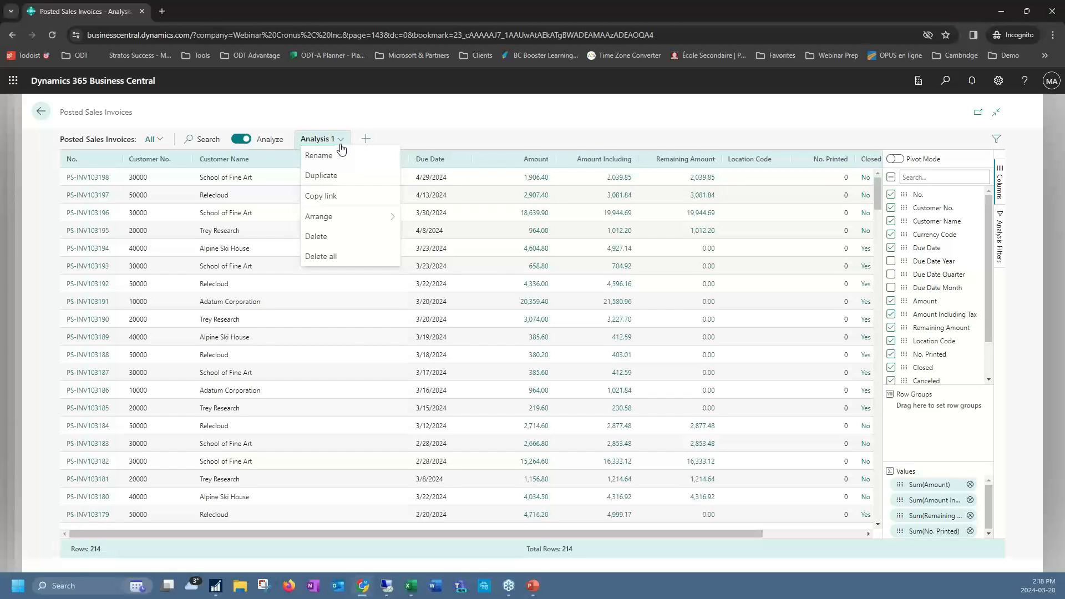
left_click(358, 118)
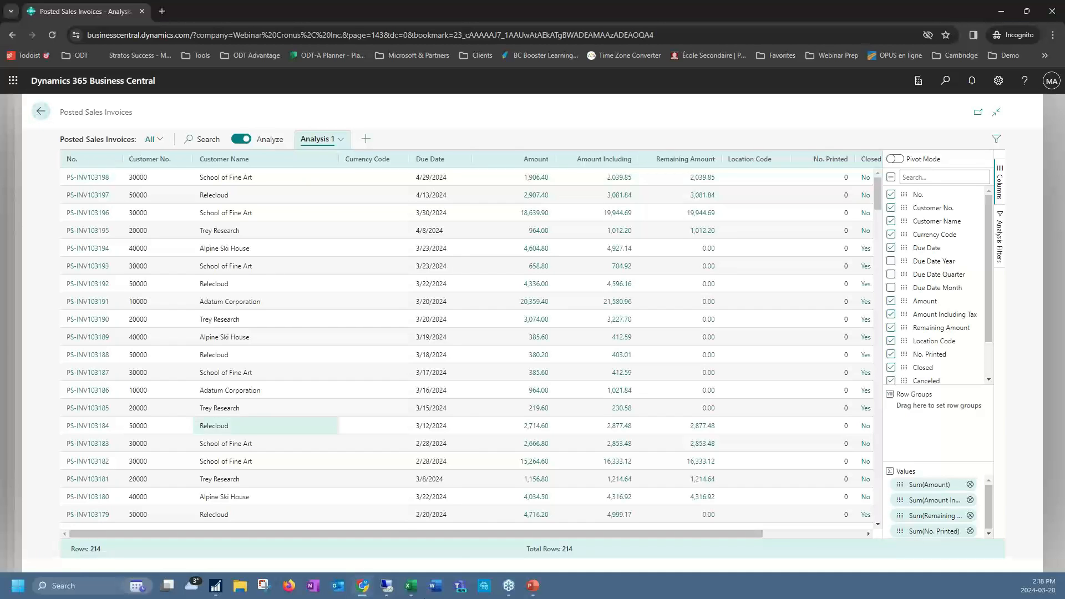
Switch to the PowerPoint slide show and advance to the Sustainability Reporting slide
mouse_move(533, 586)
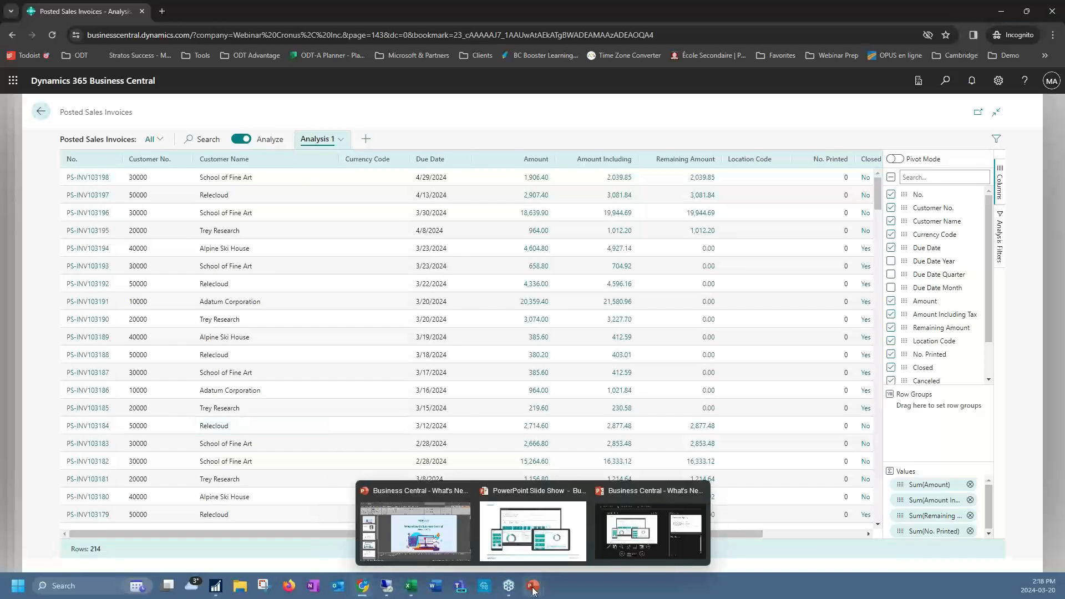
left_click(558, 549)
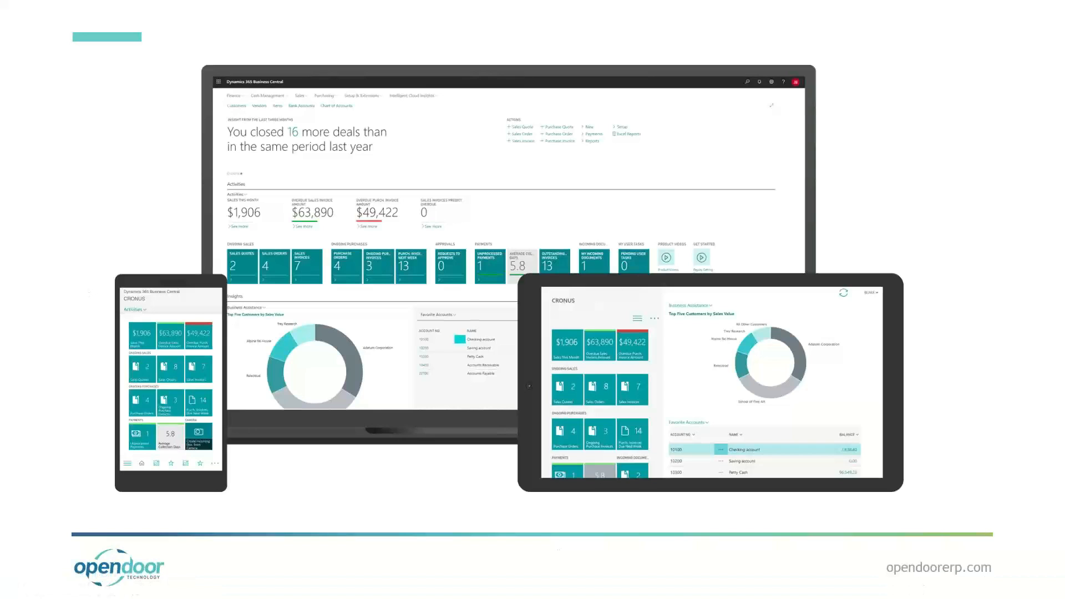
key("Right")
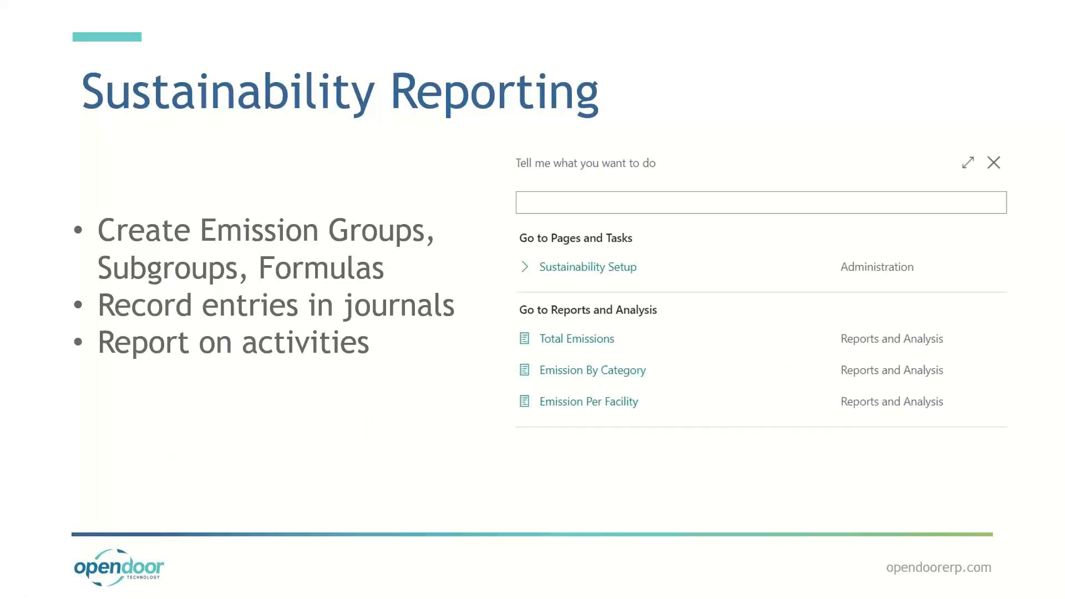